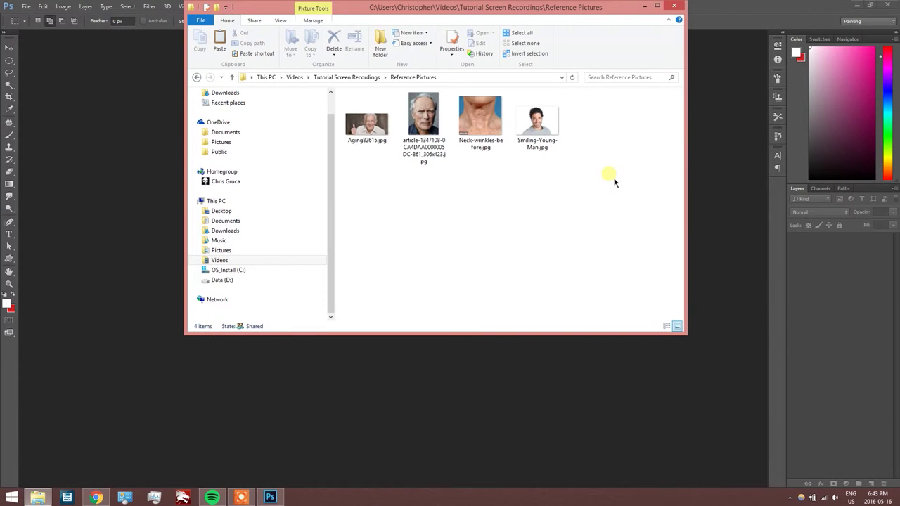
- View the reference photos Aging82615.jpg and Smiling-Young-Man.jpg at full size
{"action": "left_click", "coordinate": [425, 140]}
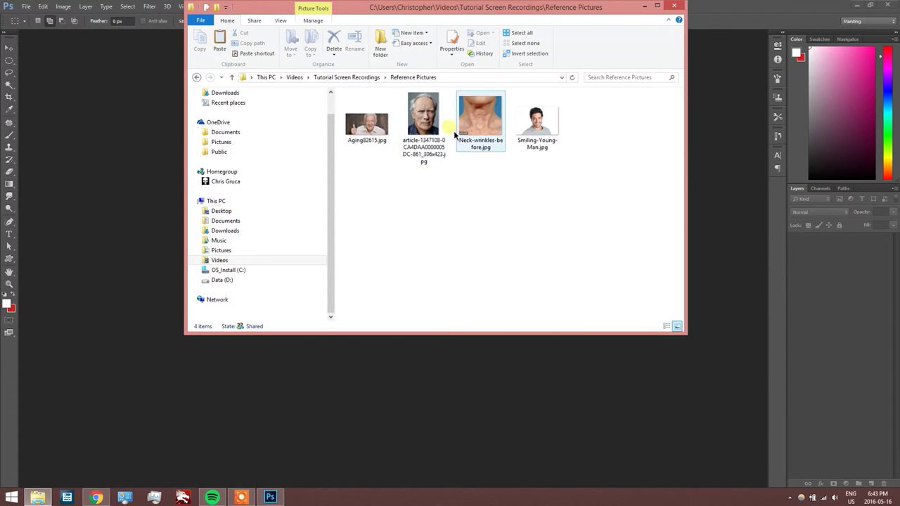
{"action": "double_click", "coordinate": [366, 125]}
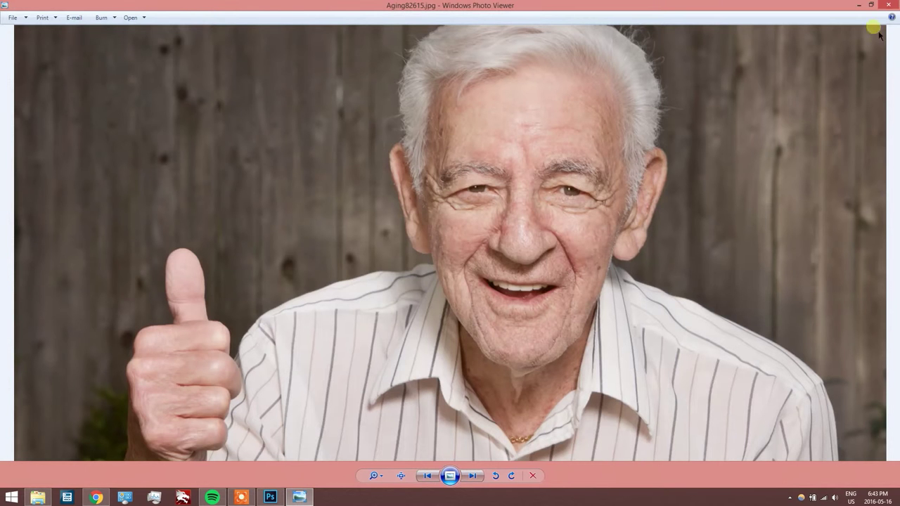
{"action": "left_click", "coordinate": [889, 5]}
{"action": "double_click", "coordinate": [509, 176]}
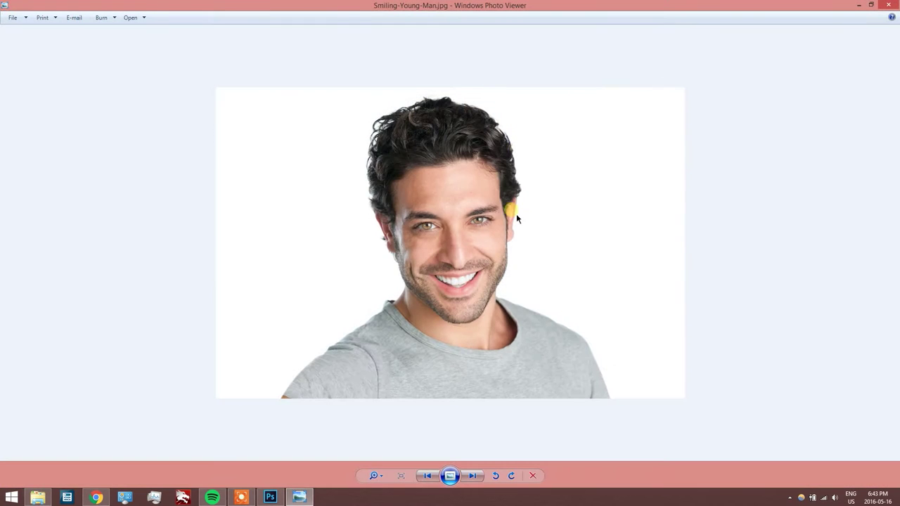
{"action": "left_click", "coordinate": [889, 5]}
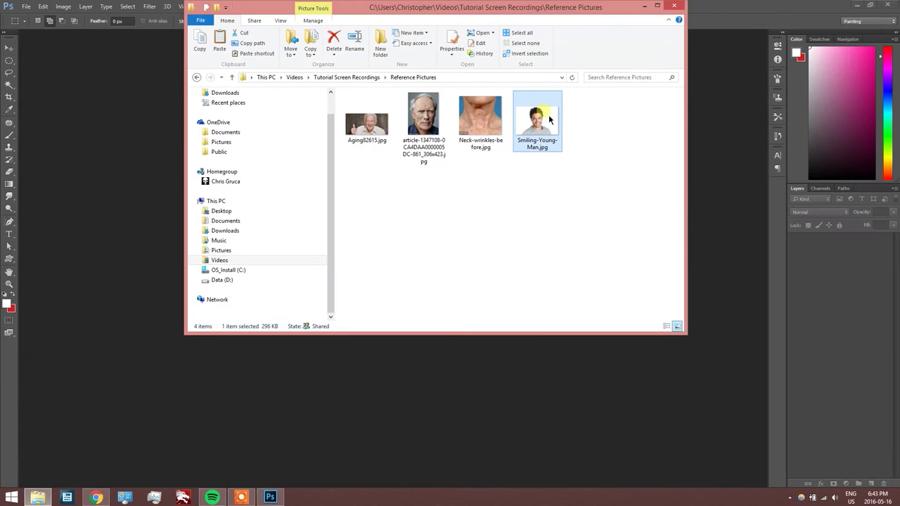
- Open Smiling-Young-Man.jpg in Photoshop and add an empty layer above the photo
{"action": "left_click_drag", "start_coordinate": [535, 120], "coordinate": [562, 408]}
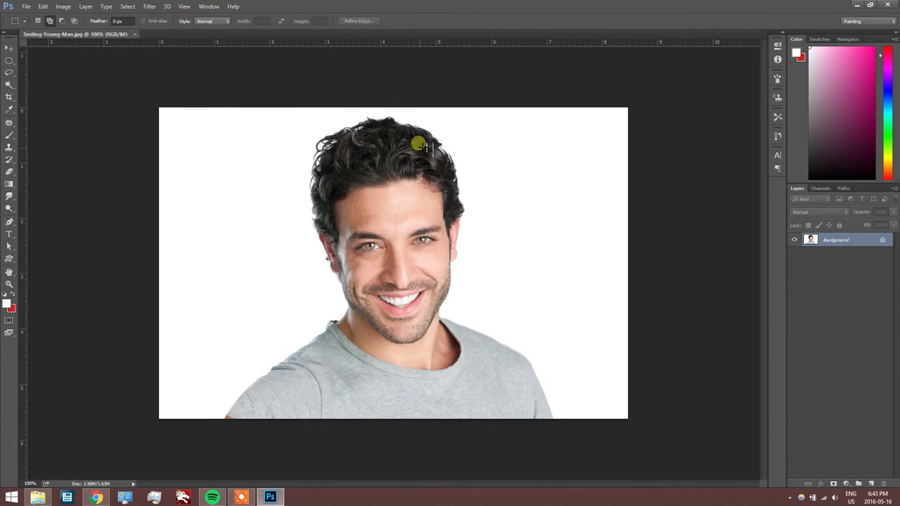
{"action": "left_click", "coordinate": [871, 485]}
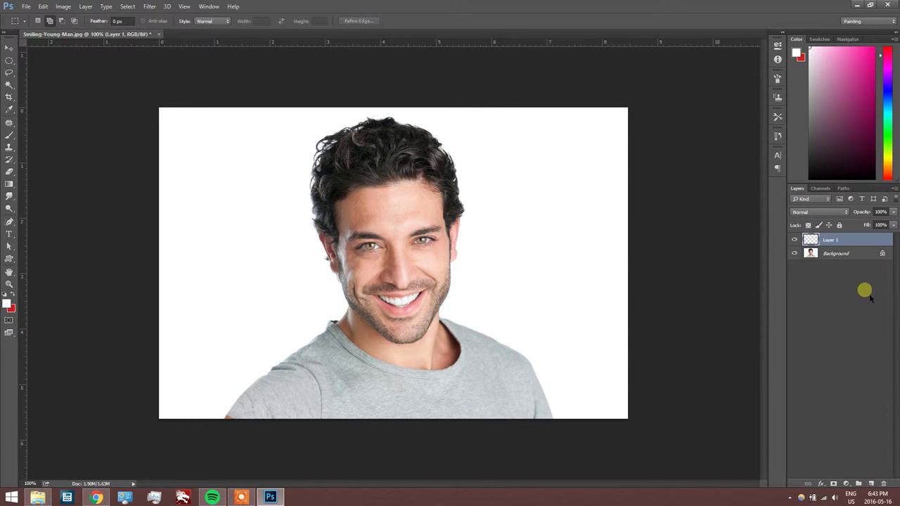
- Convert the locked background into a regular layer named Face
{"action": "double_click", "coordinate": [841, 255]}
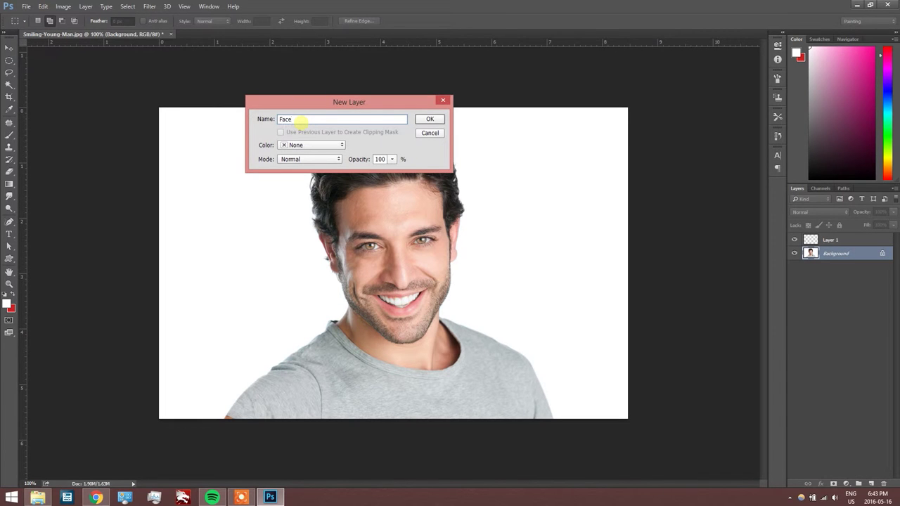
{"action": "key", "text": "Return"}
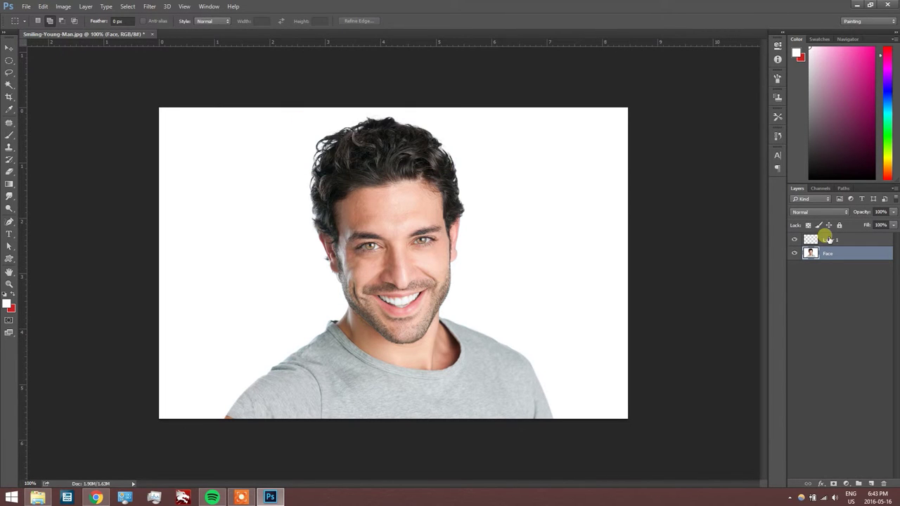
- Place Aging82615.jpg as an embedded image on the empty layer, with the older man's head over the young man's face
{"action": "left_click", "coordinate": [853, 240]}
{"action": "left_click", "coordinate": [26, 6]}
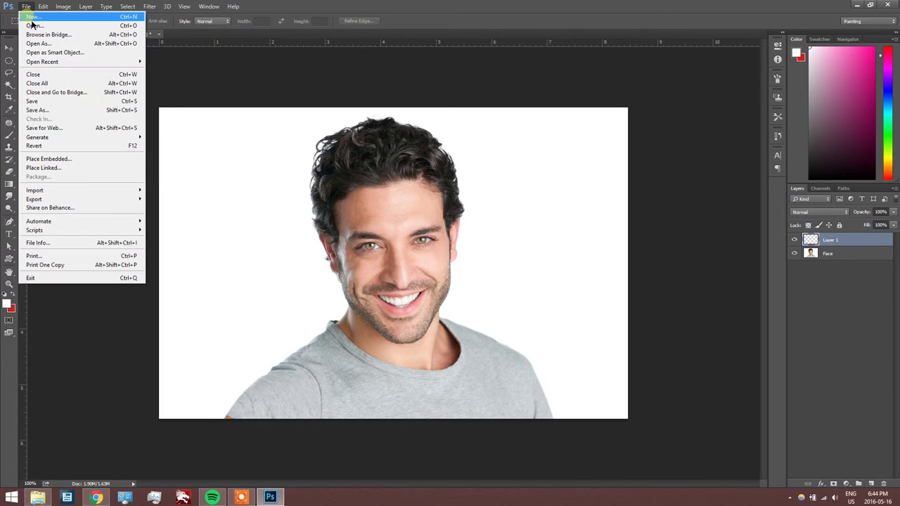
{"action": "left_click", "coordinate": [49, 159]}
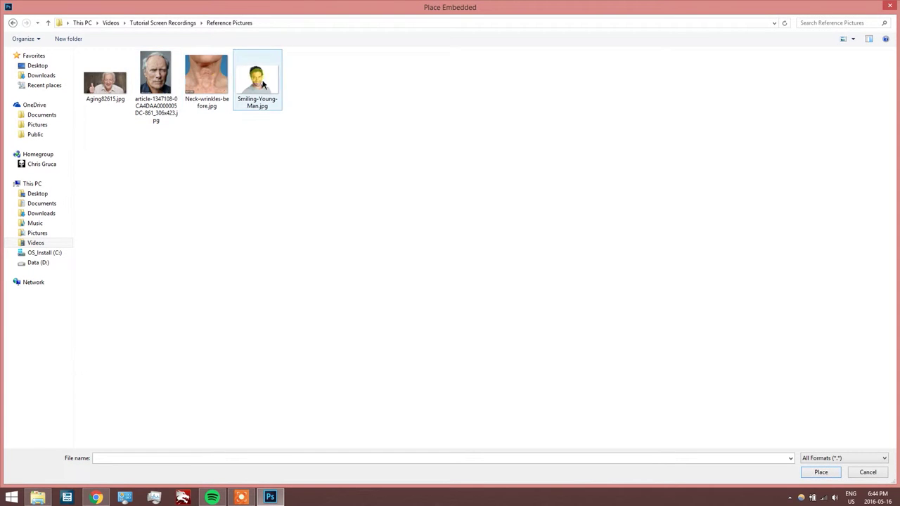
{"action": "left_click", "coordinate": [118, 84]}
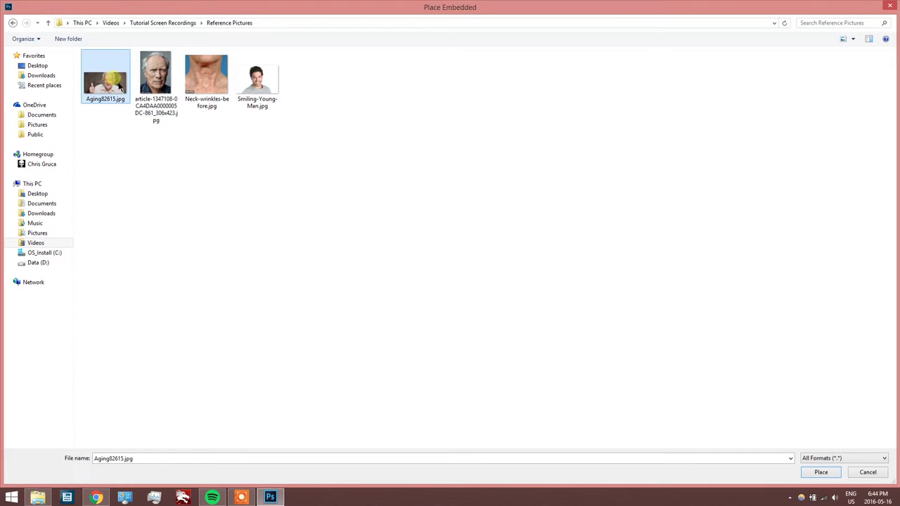
{"action": "left_click", "coordinate": [818, 472]}
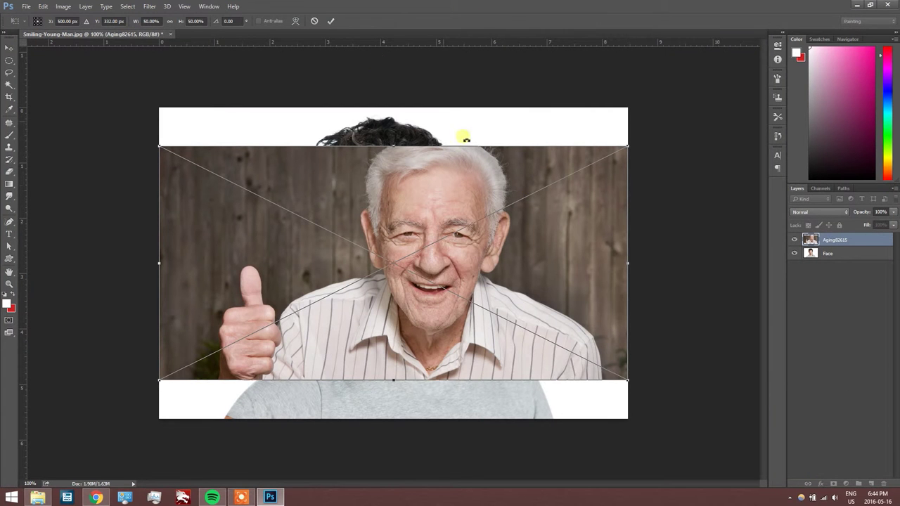
{"action": "left_click_drag", "start_coordinate": [466, 292], "coordinate": [418, 283]}
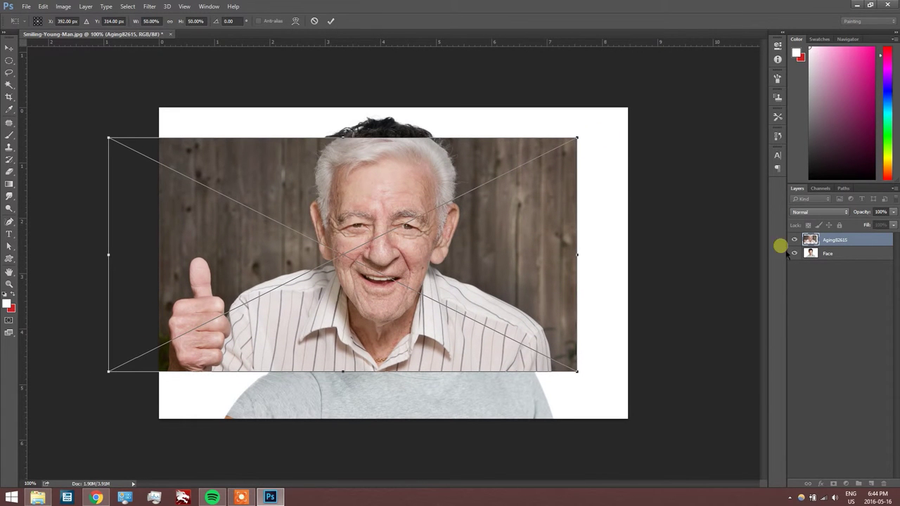
{"action": "left_click", "coordinate": [330, 21]}
- Lower the Aging82615 layer's opacity to 72% and scale, rotate and move it to align the older face with the young man's
{"action": "left_click_drag", "start_coordinate": [894, 212], "coordinate": [887, 232]}
{"action": "key", "text": "shift+m"}
{"action": "key", "text": "ctrl+t"}
{"action": "left_click_drag", "start_coordinate": [582, 138], "coordinate": [707, 66]}
{"action": "left_click_drag", "start_coordinate": [512, 255], "coordinate": [450, 297]}
{"action": "left_click_drag", "start_coordinate": [644, 107], "coordinate": [587, 136]}
{"action": "left_click_drag", "start_coordinate": [467, 368], "coordinate": [503, 364]}
{"action": "left_click_drag", "start_coordinate": [637, 416], "coordinate": [639, 398]}
{"action": "left_click_drag", "start_coordinate": [520, 324], "coordinate": [516, 327]}
{"action": "left_click", "coordinate": [8, 73]}
{"action": "left_click", "coordinate": [402, 188]}
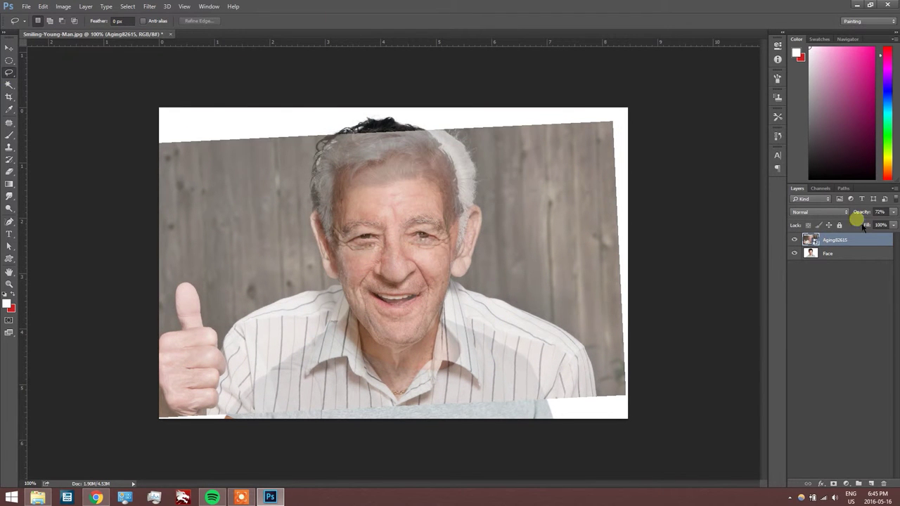
- Restore the Aging82615 layer's opacity to 100% and outline the older man's head with the Magnetic Lasso
{"action": "left_click_drag", "start_coordinate": [887, 226], "coordinate": [897, 224]}
{"action": "left_click", "coordinate": [10, 70]}
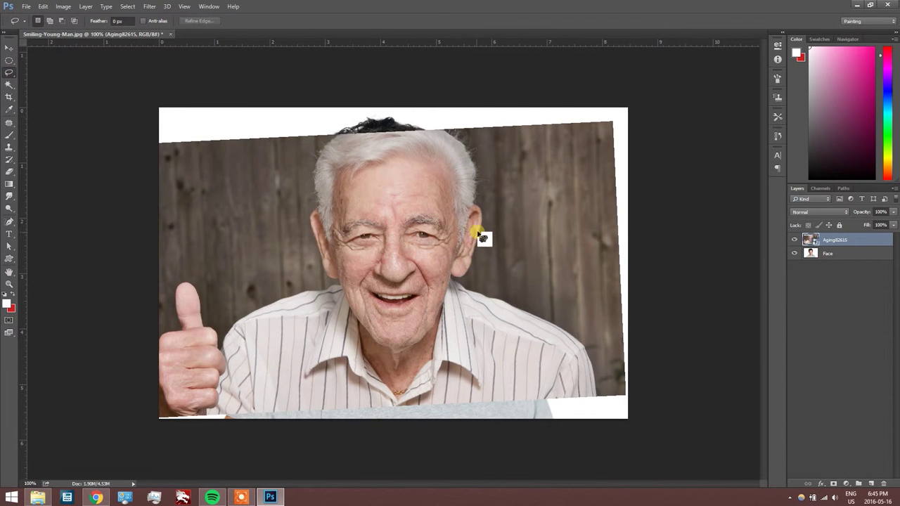
{"action": "scroll", "coordinate": [437, 267], "scroll_direction": "up", "scroll_amount": 3}
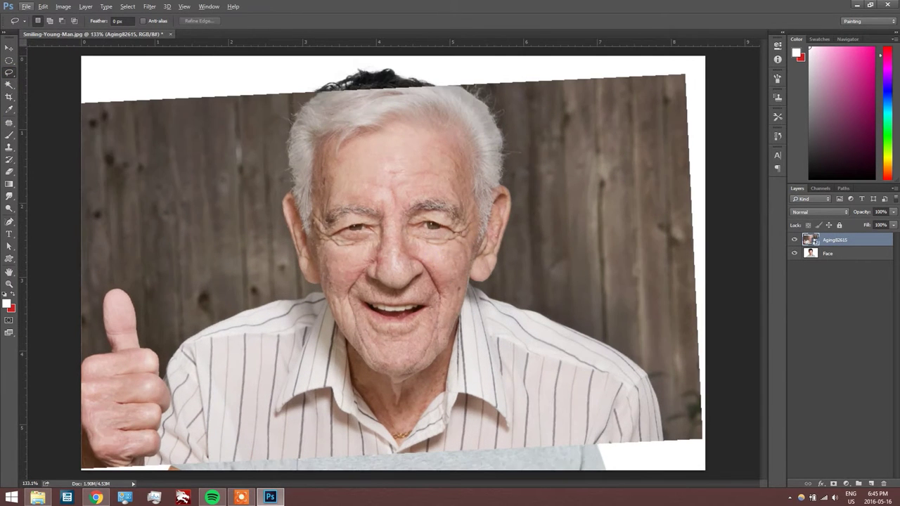
{"action": "left_click", "coordinate": [11, 73]}
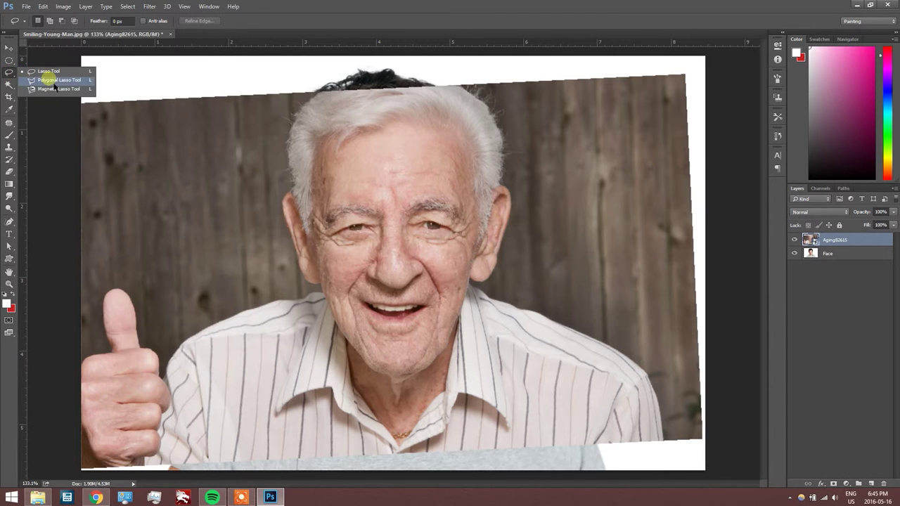
{"action": "left_click", "coordinate": [62, 89]}
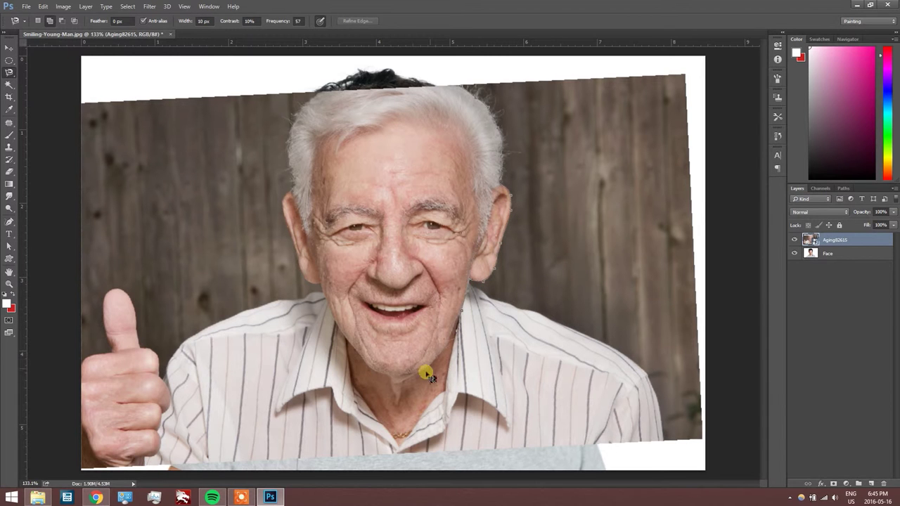
{"action": "left_click", "coordinate": [452, 89]}
- Invert the head selection and feather it by 10 pixels
{"action": "left_click", "coordinate": [127, 6]}
{"action": "mouse_move", "coordinate": [150, 127]}
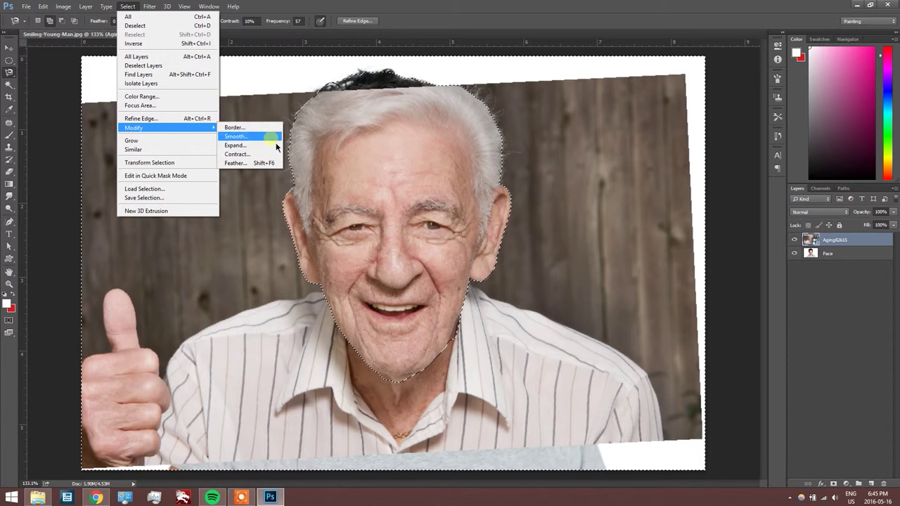
{"action": "left_click", "coordinate": [238, 162]}
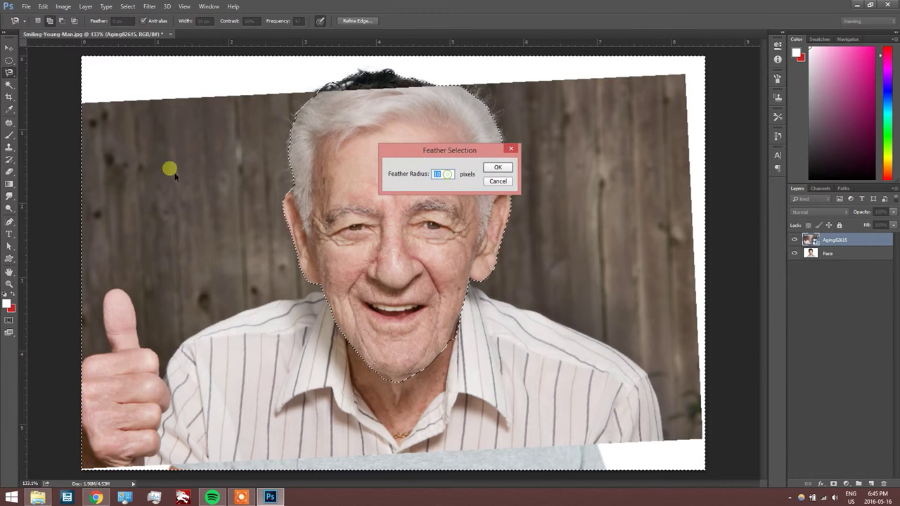
{"action": "left_click", "coordinate": [498, 168]}
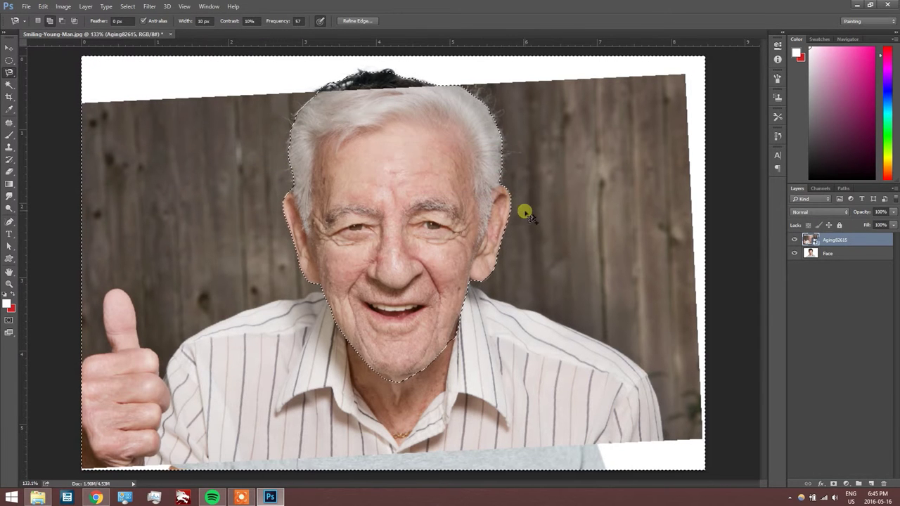
- Rasterize the Aging82615 layer, delete the selected surroundings of the head, and deselect
{"action": "key", "text": "Delete"}
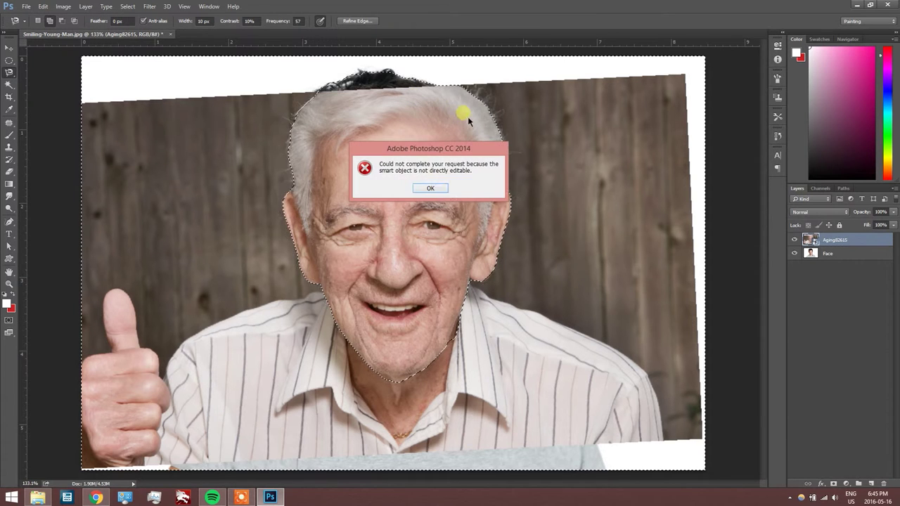
{"action": "left_click", "coordinate": [442, 194]}
{"action": "right_click", "coordinate": [868, 240]}
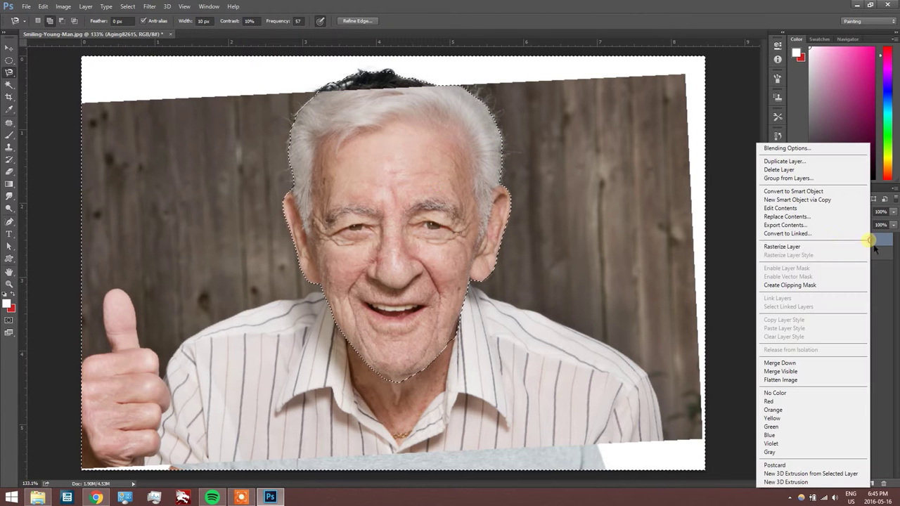
{"action": "left_click", "coordinate": [809, 249]}
{"action": "key", "text": "Delete"}
{"action": "key", "text": "ctrl+d"}
- Move the cut-out head to the right of the young man and delete the leftover remnants with a marquee selection
{"action": "key", "text": "v"}
{"action": "left_click_drag", "start_coordinate": [433, 226], "coordinate": [602, 201]}
{"action": "key", "text": "m"}
{"action": "left_click_drag", "start_coordinate": [287, 470], "coordinate": [124, 63]}
{"action": "left_click_drag", "start_coordinate": [287, 504], "coordinate": [358, 480]}
{"action": "key", "text": "Delete"}
{"action": "key", "text": "ctrl+d"}
{"action": "key", "text": "v"}
{"action": "left_click_drag", "start_coordinate": [627, 260], "coordinate": [621, 279]}
- Duplicate the Face layer, keeping the default copy name
{"action": "left_click", "coordinate": [831, 257]}
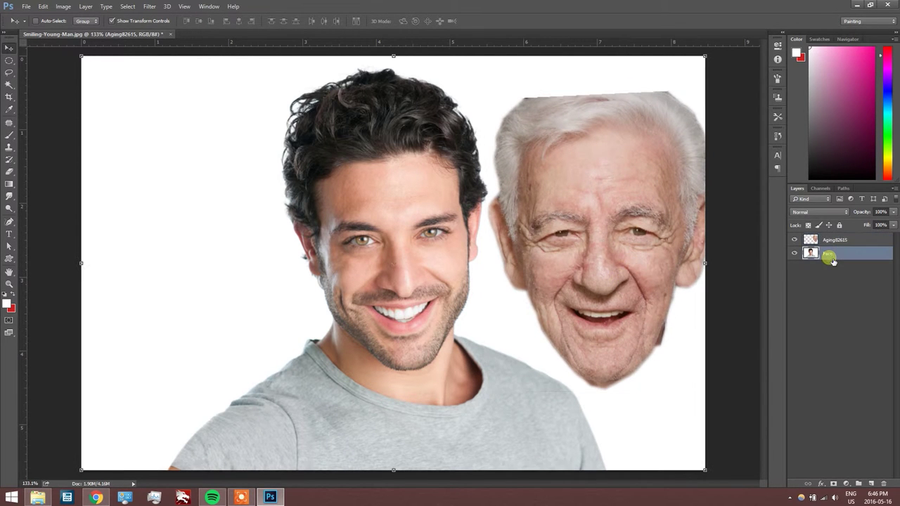
{"action": "right_click", "coordinate": [831, 259]}
{"action": "left_click", "coordinate": [756, 182]}
{"action": "left_click", "coordinate": [532, 154]}
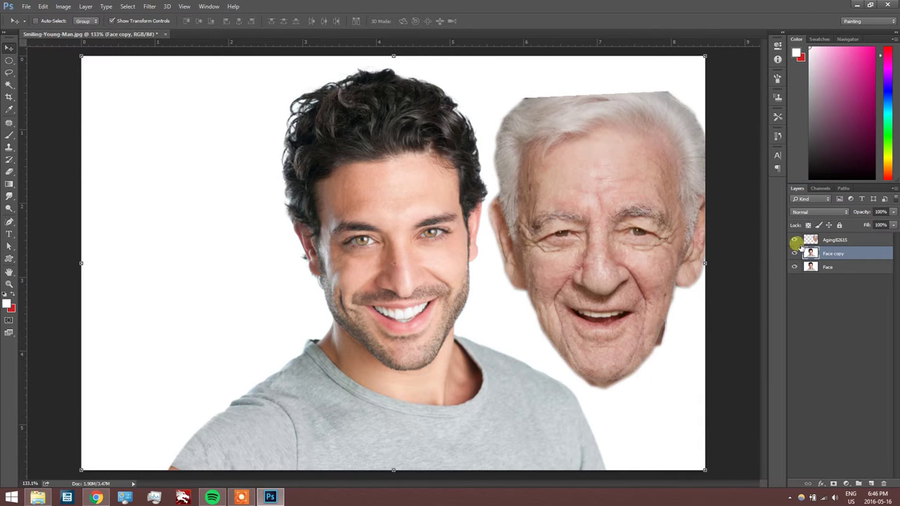
- Merge the Aging82615 layer down into the Face copy layer
{"action": "left_click", "coordinate": [835, 241]}
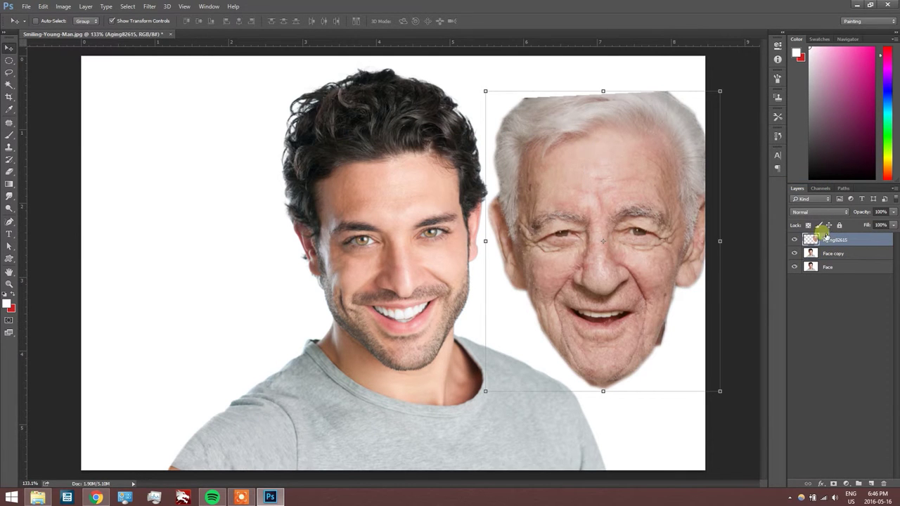
{"action": "right_click", "coordinate": [839, 246]}
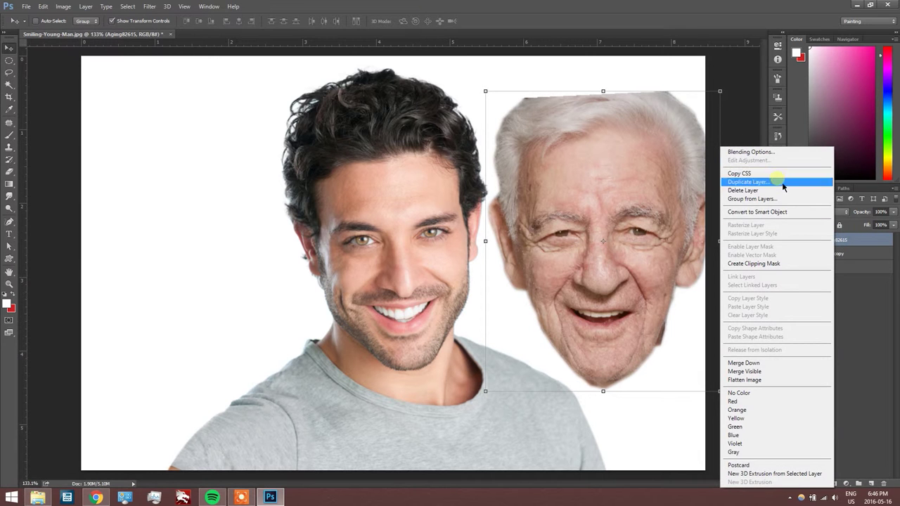
{"action": "left_click", "coordinate": [768, 363]}
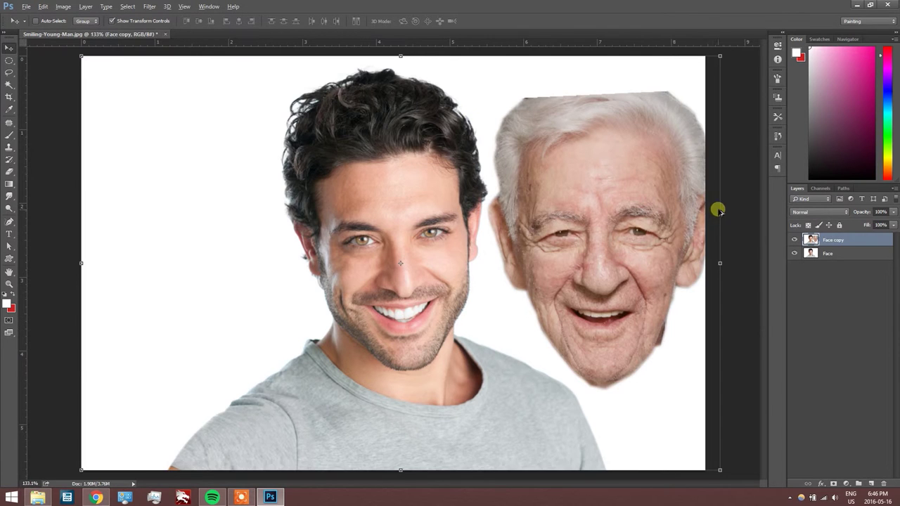
- Outline the young man's forehead down between the eyebrows with the Lasso and move the selection onto the older man's forehead
{"action": "scroll", "coordinate": [578, 188], "scroll_direction": "up", "scroll_amount": 2}
{"action": "scroll", "coordinate": [622, 222], "scroll_direction": "up", "scroll_amount": 1}
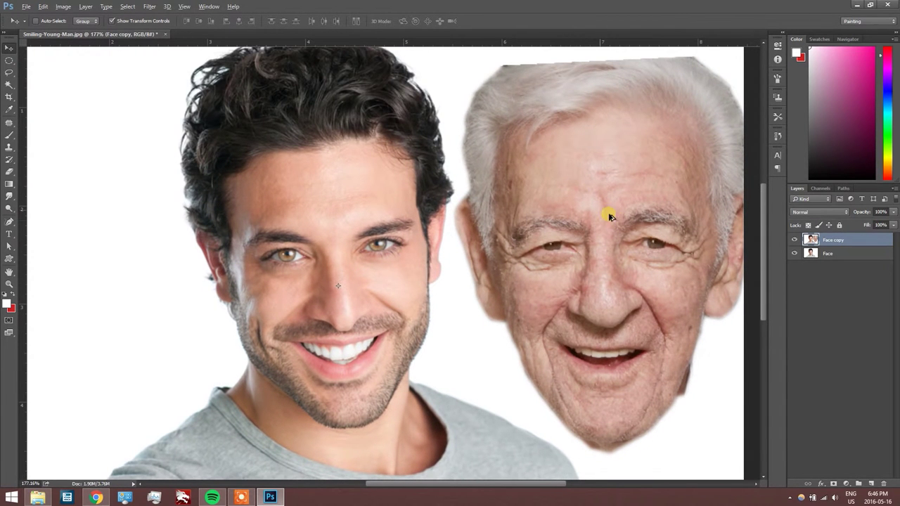
{"action": "left_click", "coordinate": [9, 72]}
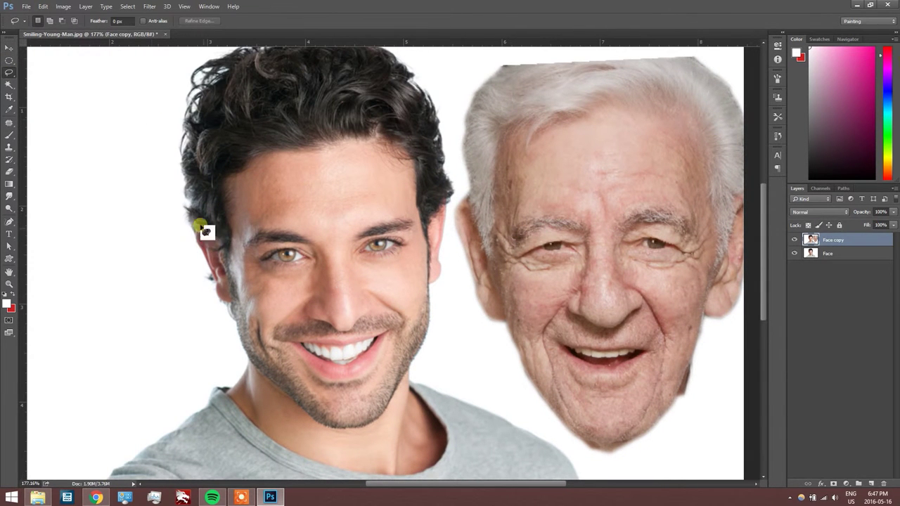
{"action": "mouse_move", "coordinate": [247, 232]}
{"action": "left_mouse_down"}
{"action": "mouse_move", "coordinate": [241, 183]}
{"action": "mouse_move", "coordinate": [270, 165]}
{"action": "mouse_move", "coordinate": [344, 152]}
{"action": "left_mouse_up"}
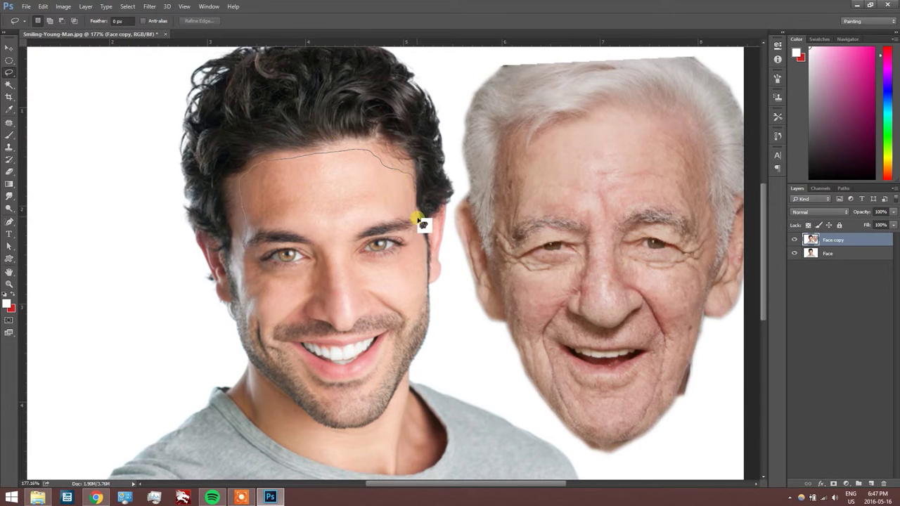
{"action": "left_click_drag", "start_coordinate": [302, 235], "coordinate": [247, 246]}
{"action": "mouse_move", "coordinate": [287, 201]}
{"action": "left_mouse_down"}
{"action": "mouse_move", "coordinate": [598, 207]}
{"action": "mouse_move", "coordinate": [549, 171]}
{"action": "mouse_move", "coordinate": [583, 179]}
{"action": "mouse_move", "coordinate": [342, 192]}
{"action": "mouse_move", "coordinate": [363, 182]}
{"action": "mouse_move", "coordinate": [366, 190]}
{"action": "left_mouse_up"}
- Patch the older man's forehead wrinkles onto the young man's forehead in Destination mode, and clear the selection
{"action": "left_click", "coordinate": [10, 122]}
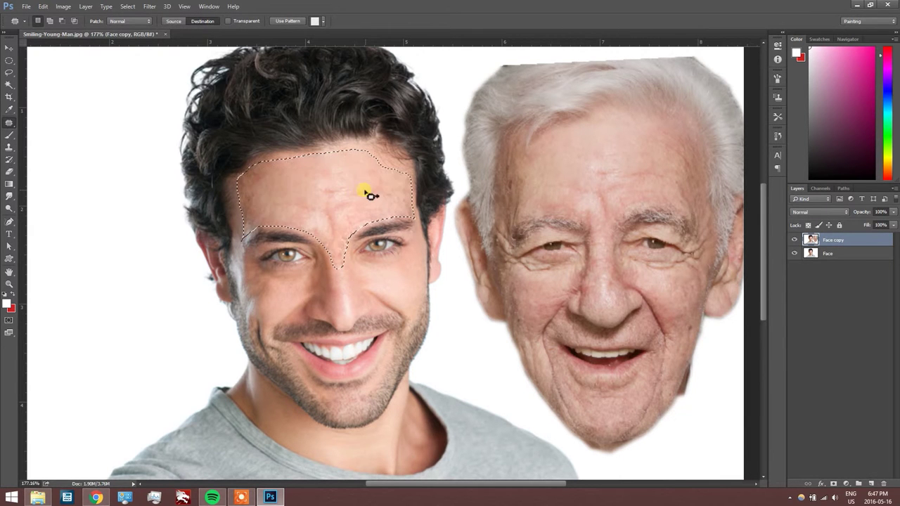
{"action": "left_click", "coordinate": [159, 79]}
{"action": "left_click", "coordinate": [10, 84]}
{"action": "left_click", "coordinate": [10, 73]}
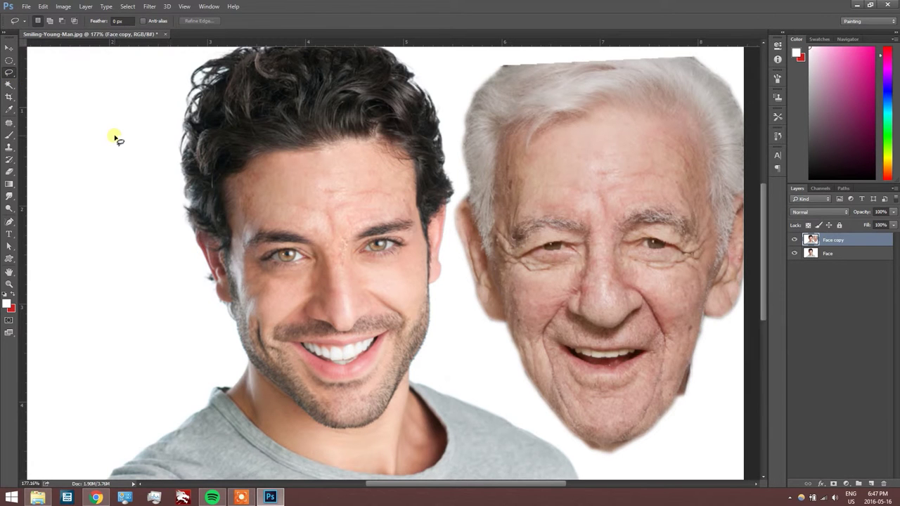
{"action": "left_click", "coordinate": [9, 122]}
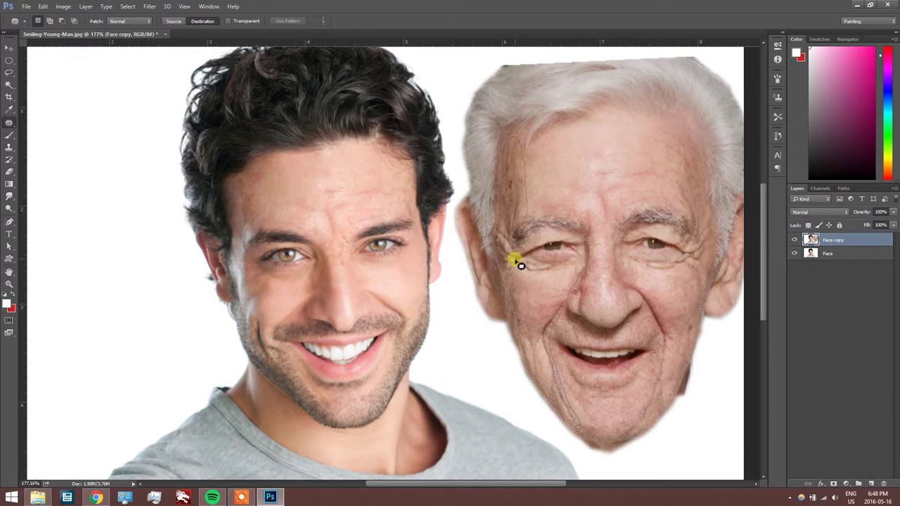
{"action": "mouse_move", "coordinate": [542, 262]}
{"action": "left_mouse_down"}
{"action": "mouse_move", "coordinate": [391, 305]}
{"action": "mouse_move", "coordinate": [266, 293]}
{"action": "mouse_move", "coordinate": [272, 278]}
{"action": "mouse_move", "coordinate": [277, 303]}
{"action": "mouse_move", "coordinate": [410, 269]}
{"action": "mouse_move", "coordinate": [589, 257]}
{"action": "mouse_move", "coordinate": [584, 283]}
{"action": "left_mouse_up"}
{"action": "key", "text": "ctrl+d"}
- Lasso the left side of the young man's face from temple to chin and move the selection onto the matching area of the older face
{"action": "key", "text": "l"}
{"action": "mouse_move", "coordinate": [251, 173]}
{"action": "left_mouse_down"}
{"action": "mouse_move", "coordinate": [231, 215]}
{"action": "mouse_move", "coordinate": [234, 279]}
{"action": "left_mouse_up"}
{"action": "mouse_move", "coordinate": [241, 329]}
{"action": "left_mouse_down"}
{"action": "mouse_move", "coordinate": [316, 419]}
{"action": "mouse_move", "coordinate": [333, 409]}
{"action": "mouse_move", "coordinate": [293, 349]}
{"action": "left_mouse_up"}
{"action": "mouse_move", "coordinate": [275, 305]}
{"action": "left_mouse_down"}
{"action": "mouse_move", "coordinate": [261, 223]}
{"action": "mouse_move", "coordinate": [266, 168]}
{"action": "left_mouse_up"}
{"action": "mouse_move", "coordinate": [249, 213]}
{"action": "left_mouse_down"}
{"action": "mouse_move", "coordinate": [581, 249]}
{"action": "mouse_move", "coordinate": [524, 225]}
{"action": "left_mouse_up"}
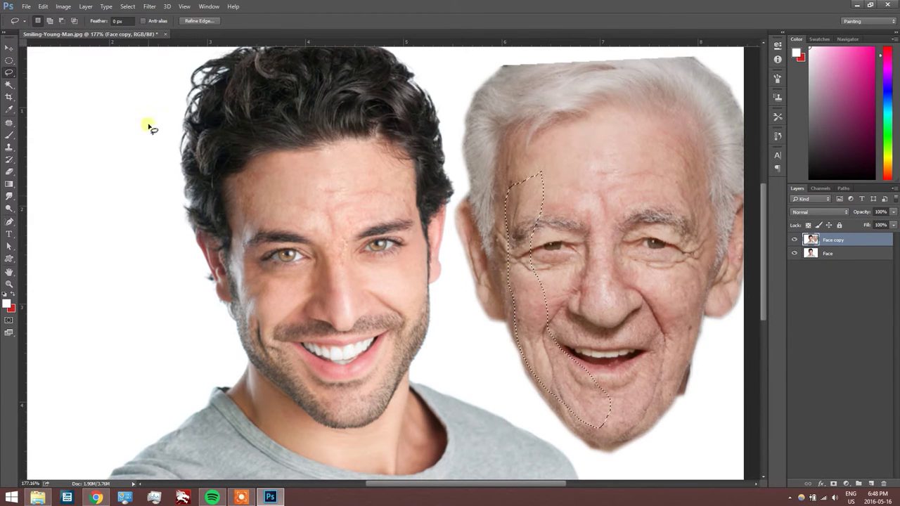
- Subtract the eyebrow from the selection, patch the older skin onto the young man's left temple, cheek and jaw, and clear the selection
{"action": "left_click", "coordinate": [61, 20]}
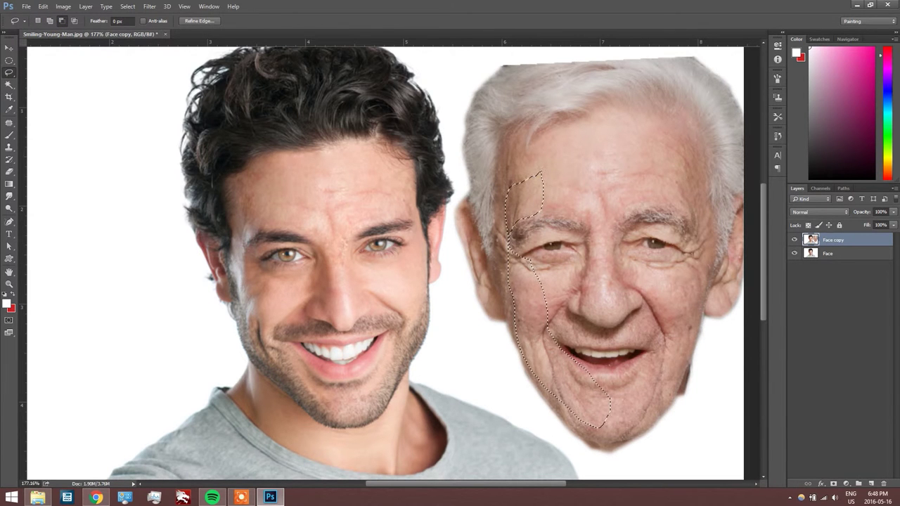
{"action": "left_click", "coordinate": [9, 122]}
{"action": "left_click_drag", "start_coordinate": [518, 314], "coordinate": [241, 302]}
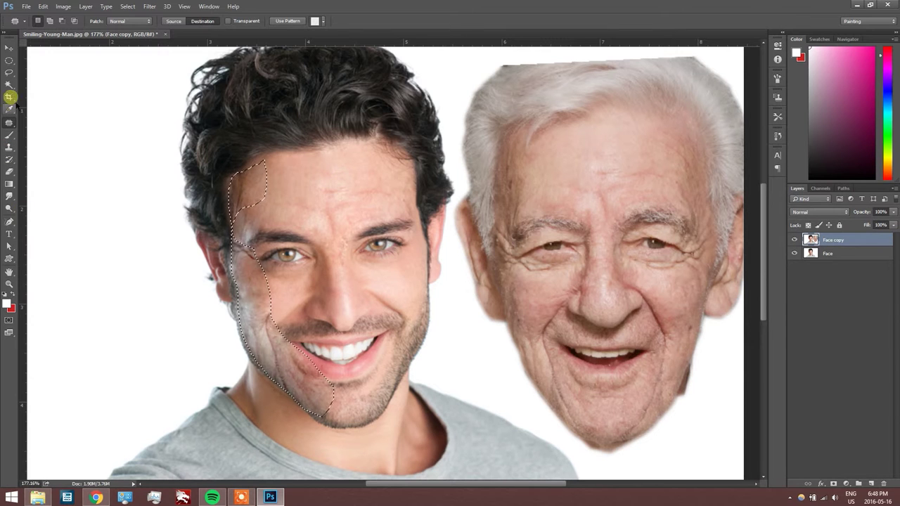
{"action": "left_click", "coordinate": [9, 71]}
{"action": "left_click", "coordinate": [38, 21]}
{"action": "left_click", "coordinate": [416, 222]}
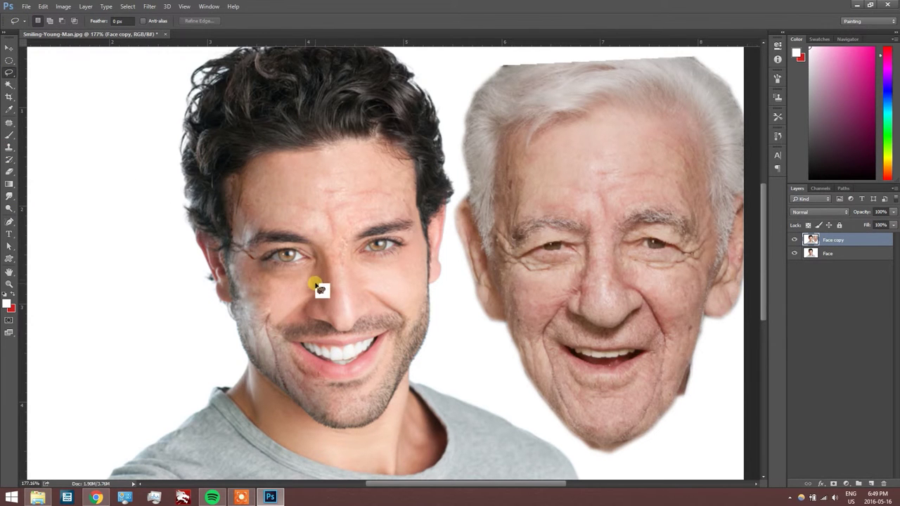
- Undo the last patch, place the older skin slightly further inward on the left side of the young man's face, and deselect
{"action": "key", "text": "ctrl+alt+z"}
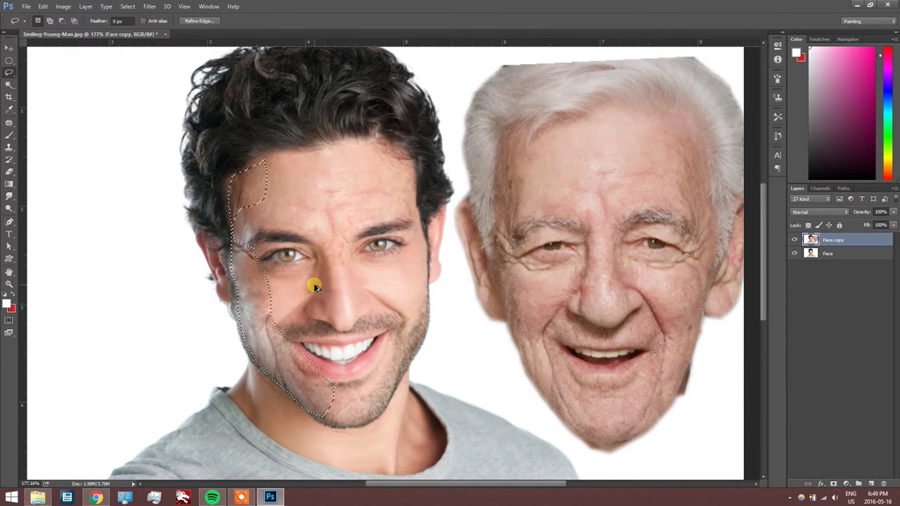
{"action": "key", "text": "ctrl+alt+z"}
{"action": "left_click", "coordinate": [9, 121]}
{"action": "left_click_drag", "start_coordinate": [553, 315], "coordinate": [271, 305]}
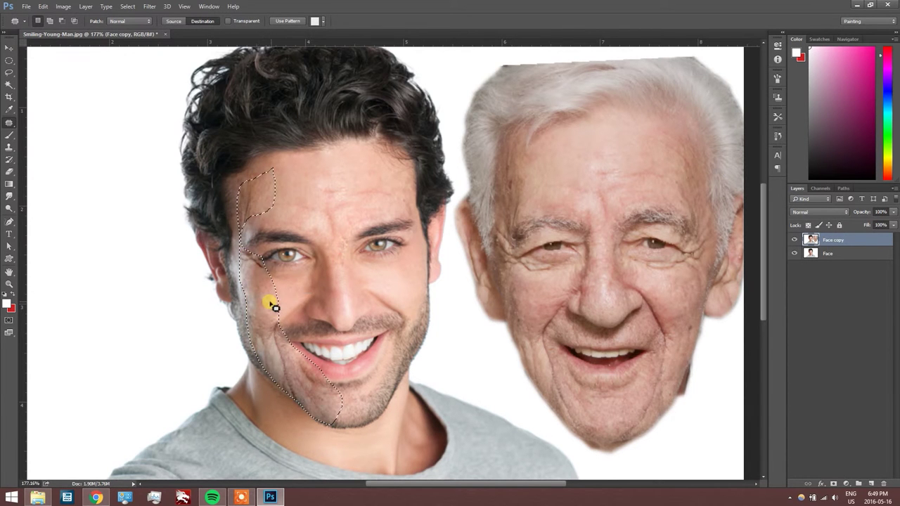
{"action": "left_click", "coordinate": [10, 72]}
{"action": "key", "text": "ctrl+d"}
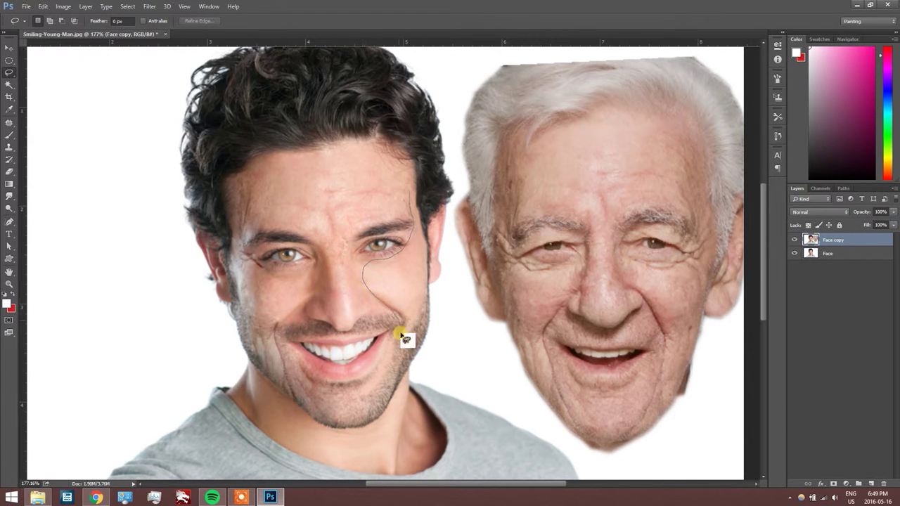
- Try patching the right side of the young man's face, from temple to jaw, with skin from the matching area of the older face
{"action": "left_click_drag", "start_coordinate": [419, 200], "coordinate": [416, 202]}
{"action": "mouse_move", "coordinate": [392, 261]}
{"action": "left_mouse_down"}
{"action": "mouse_move", "coordinate": [677, 281]}
{"action": "mouse_move", "coordinate": [675, 288]}
{"action": "left_mouse_up"}
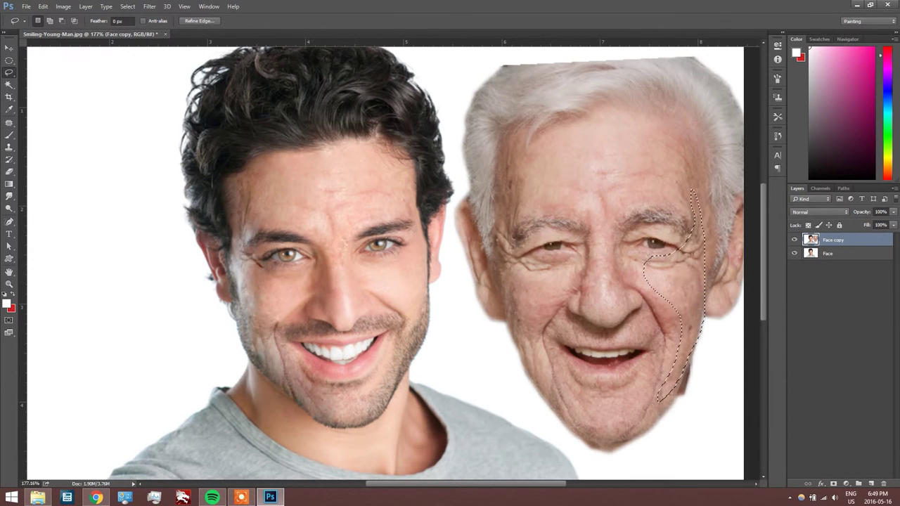
{"action": "left_click", "coordinate": [16, 129]}
{"action": "mouse_move", "coordinate": [679, 246]}
{"action": "left_mouse_down"}
{"action": "mouse_move", "coordinate": [354, 307]}
{"action": "mouse_move", "coordinate": [399, 298]}
{"action": "left_mouse_up"}
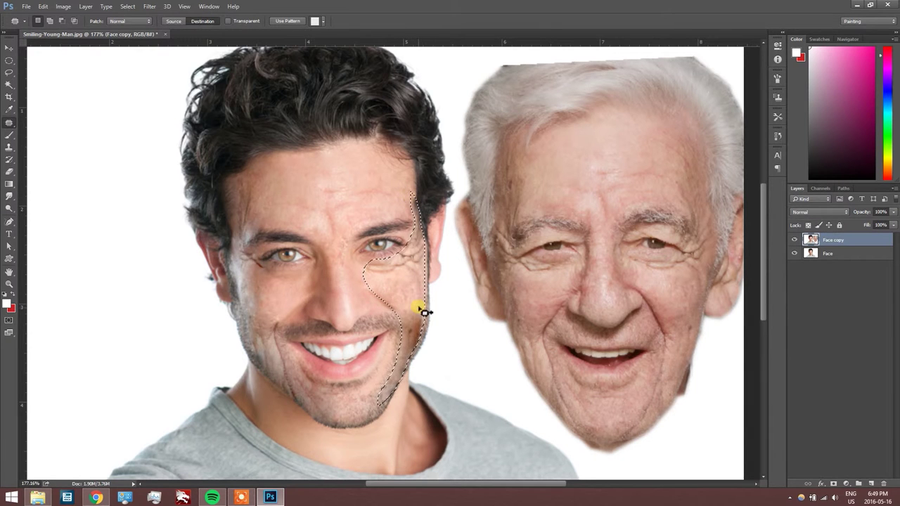
{"action": "key", "text": "ctrl+d"}
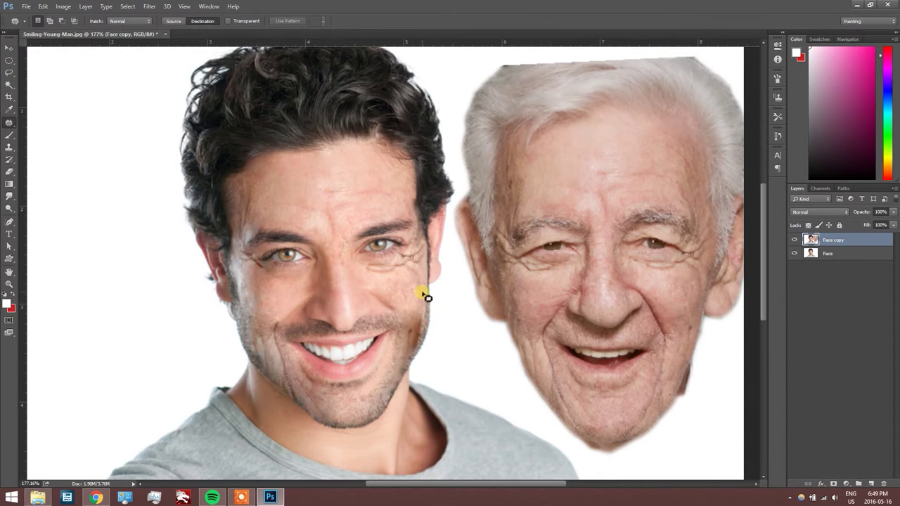
- Smudge away the stubble along the young man's right cheek, jaw and chin
{"action": "scroll", "coordinate": [419, 325], "scroll_direction": "up", "scroll_amount": 3}
{"action": "left_click", "coordinate": [9, 196]}
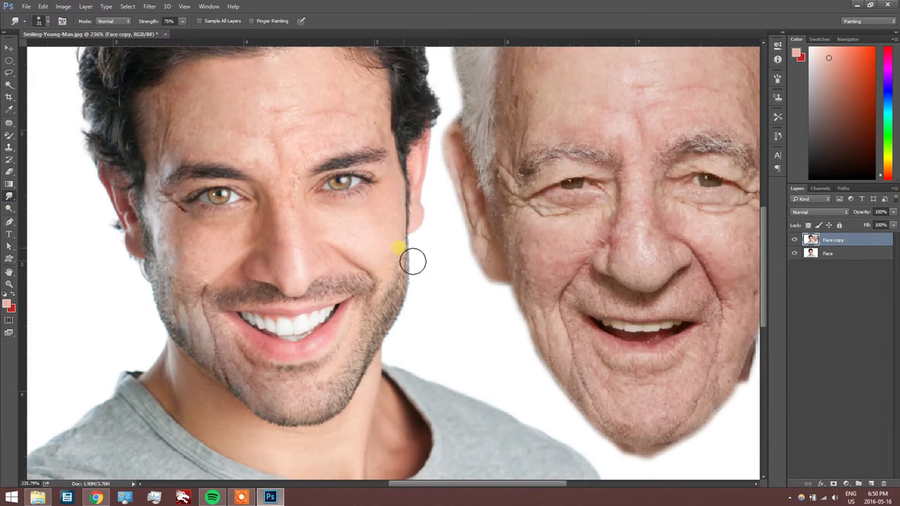
{"action": "mouse_move", "coordinate": [401, 266]}
{"action": "left_mouse_down"}
{"action": "mouse_move", "coordinate": [399, 310]}
{"action": "mouse_move", "coordinate": [384, 343]}
{"action": "mouse_move", "coordinate": [391, 333]}
{"action": "mouse_move", "coordinate": [349, 414]}
{"action": "left_mouse_up"}
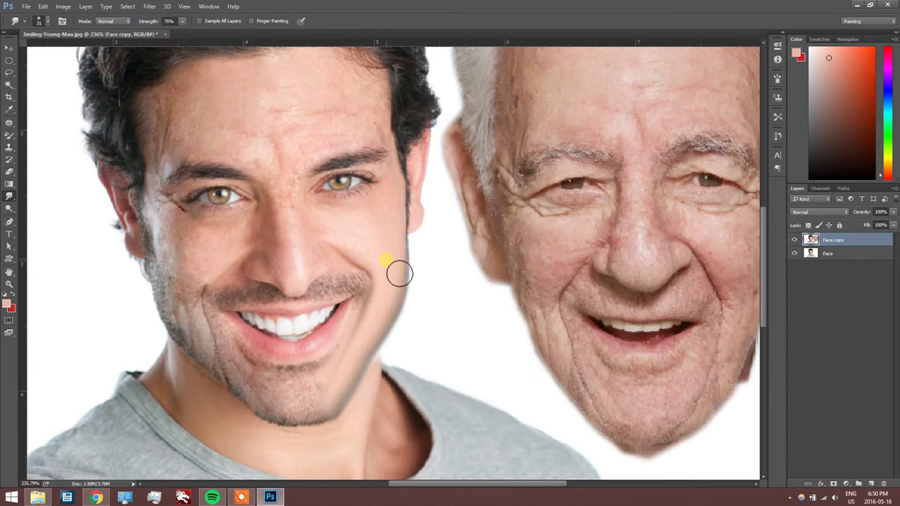
{"action": "mouse_move", "coordinate": [395, 299]}
{"action": "left_mouse_down"}
{"action": "mouse_move", "coordinate": [374, 358]}
{"action": "mouse_move", "coordinate": [307, 420]}
{"action": "mouse_move", "coordinate": [384, 338]}
{"action": "mouse_move", "coordinate": [390, 352]}
{"action": "mouse_move", "coordinate": [421, 345]}
{"action": "left_mouse_up"}
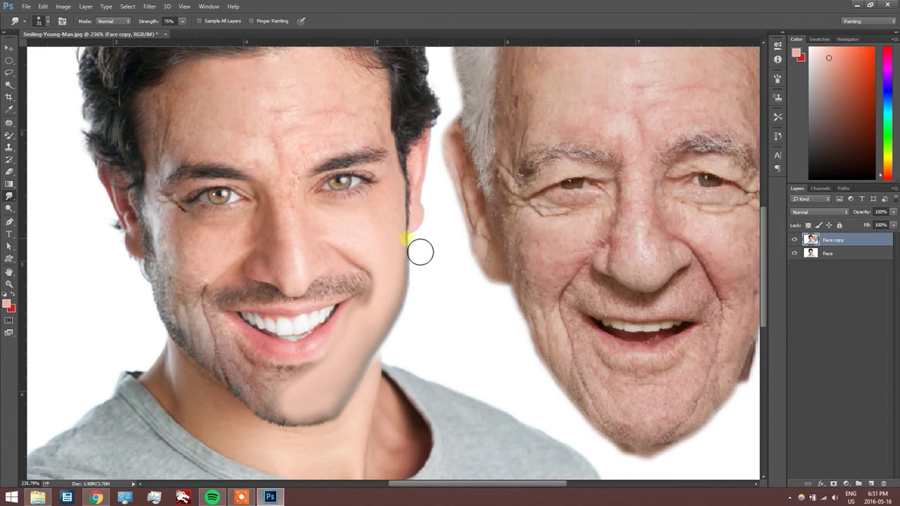
{"action": "scroll", "coordinate": [422, 257], "scroll_direction": "down", "scroll_amount": 2}
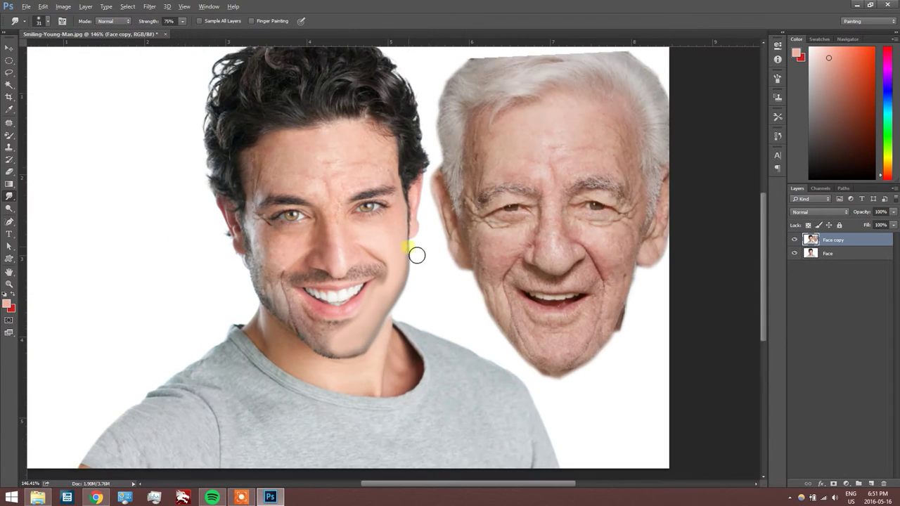
- Outline the young man's right cheek from the eye to the jaw and patch the older man's cheek skin onto it
{"action": "left_click", "coordinate": [7, 123]}
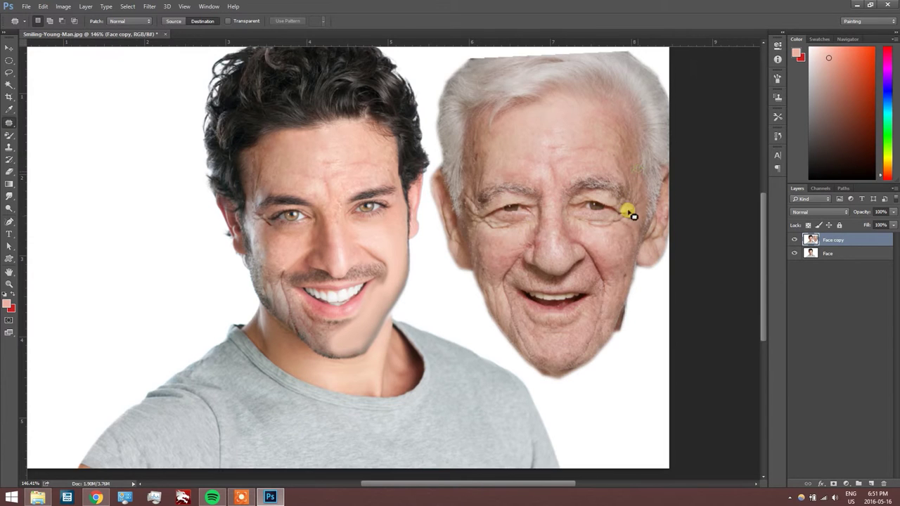
{"action": "scroll", "coordinate": [383, 263], "scroll_direction": "up", "scroll_amount": 1}
{"action": "mouse_move", "coordinate": [368, 217]}
{"action": "left_mouse_down"}
{"action": "mouse_move", "coordinate": [409, 205]}
{"action": "mouse_move", "coordinate": [405, 186]}
{"action": "mouse_move", "coordinate": [385, 214]}
{"action": "left_mouse_up"}
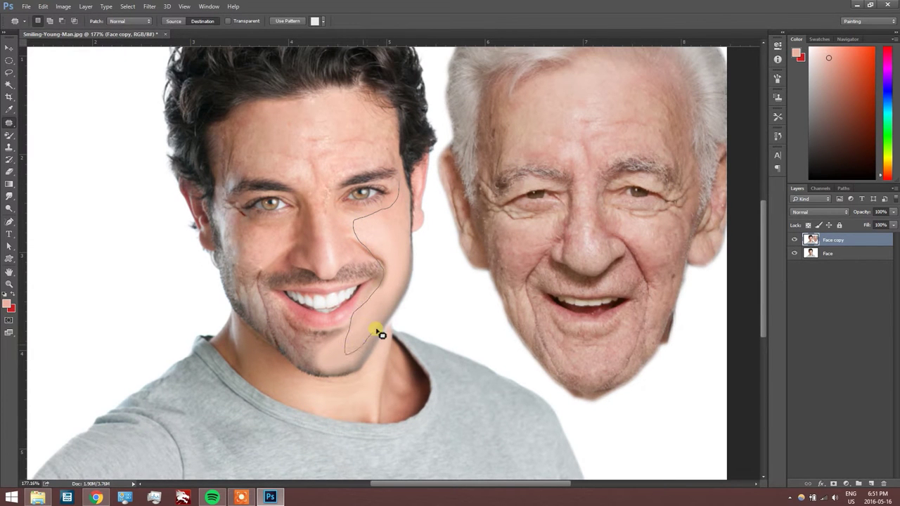
{"action": "left_click_drag", "start_coordinate": [411, 217], "coordinate": [411, 219]}
{"action": "mouse_move", "coordinate": [407, 232]}
{"action": "left_mouse_down"}
{"action": "mouse_move", "coordinate": [665, 260]}
{"action": "mouse_move", "coordinate": [685, 253]}
{"action": "mouse_move", "coordinate": [679, 257]}
{"action": "left_mouse_up"}
{"action": "left_click", "coordinate": [8, 72]}
{"action": "mouse_move", "coordinate": [395, 246]}
{"action": "left_mouse_down"}
{"action": "mouse_move", "coordinate": [483, 262]}
{"action": "mouse_move", "coordinate": [667, 269]}
{"action": "mouse_move", "coordinate": [395, 267]}
{"action": "mouse_move", "coordinate": [397, 246]}
{"action": "left_mouse_up"}
{"action": "left_click", "coordinate": [9, 122]}
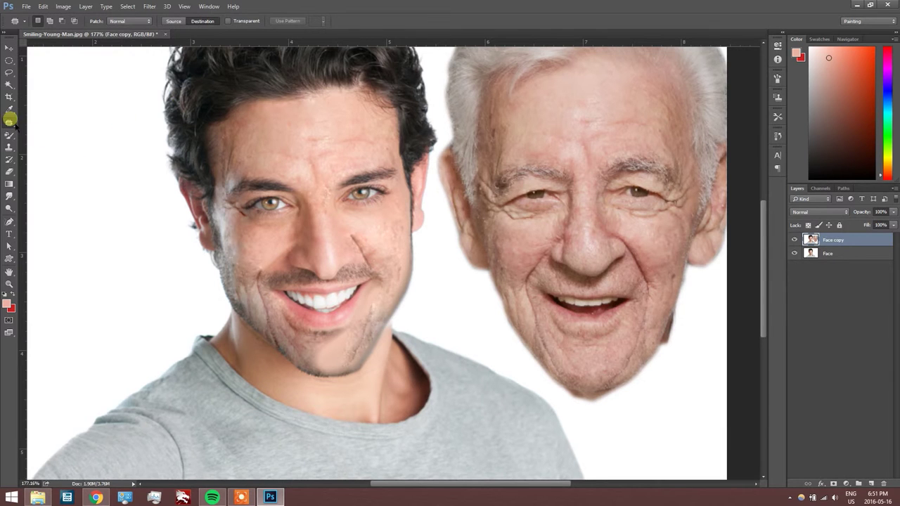
- Patch the older man's smile-line skin beside the nose and mouth onto the young man's right cheek and jaw, and deselect
{"action": "left_click", "coordinate": [9, 73]}
{"action": "mouse_move", "coordinate": [610, 226]}
{"action": "left_mouse_down"}
{"action": "mouse_move", "coordinate": [638, 287]}
{"action": "mouse_move", "coordinate": [621, 361]}
{"action": "mouse_move", "coordinate": [628, 364]}
{"action": "mouse_move", "coordinate": [659, 268]}
{"action": "mouse_move", "coordinate": [643, 239]}
{"action": "mouse_move", "coordinate": [451, 258]}
{"action": "mouse_move", "coordinate": [392, 251]}
{"action": "mouse_move", "coordinate": [383, 265]}
{"action": "left_mouse_up"}
{"action": "key", "text": "j"}
{"action": "left_click", "coordinate": [391, 233]}
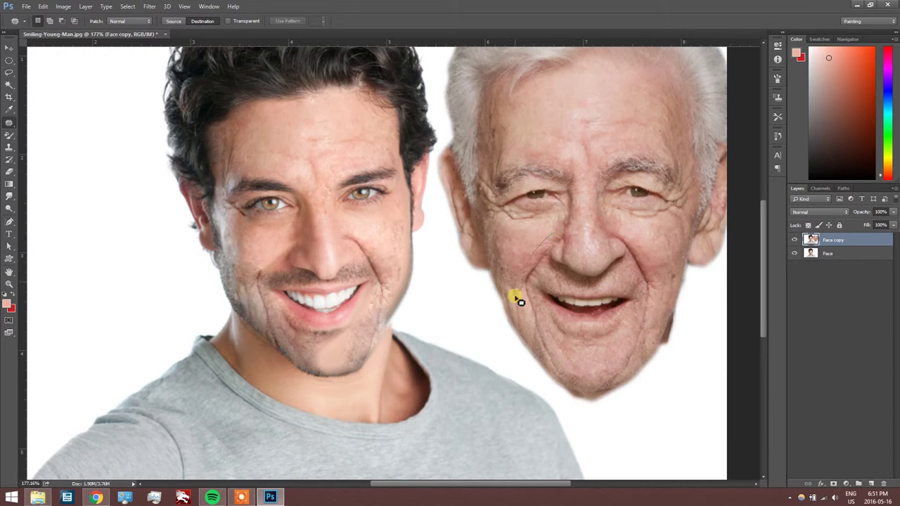
- Try patching the older man's left smile line onto the young man's left cheek, and undo the patch
{"action": "mouse_move", "coordinate": [553, 262]}
{"action": "left_mouse_down"}
{"action": "mouse_move", "coordinate": [567, 243]}
{"action": "mouse_move", "coordinate": [538, 261]}
{"action": "mouse_move", "coordinate": [302, 245]}
{"action": "mouse_move", "coordinate": [282, 258]}
{"action": "left_mouse_up"}
{"action": "key", "text": "ctrl+d"}
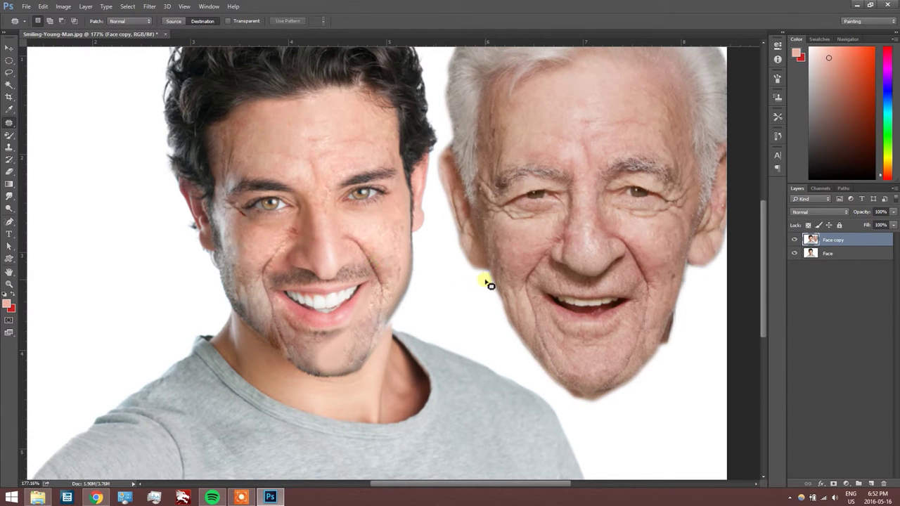
{"action": "key", "text": "ctrl+z"}
{"action": "key", "text": "ctrl+alt+z"}
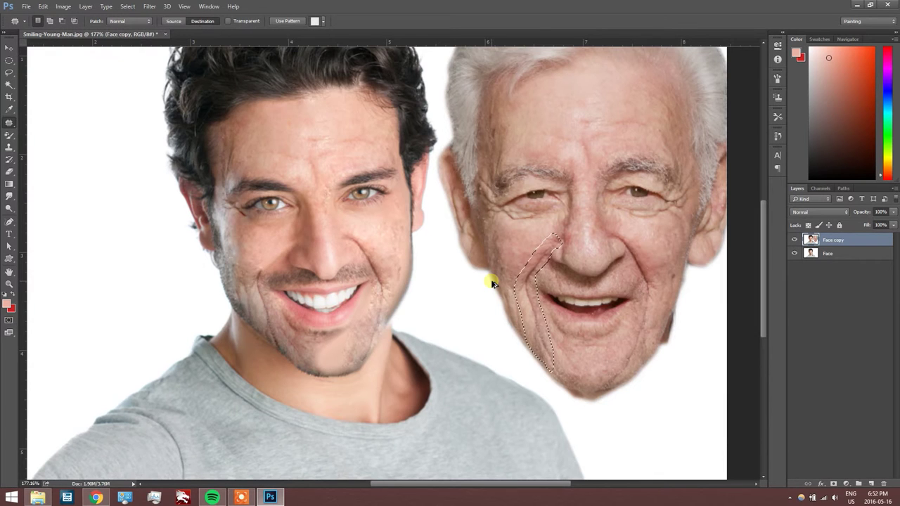
{"action": "scroll", "coordinate": [272, 349], "scroll_direction": "up", "scroll_amount": 5}
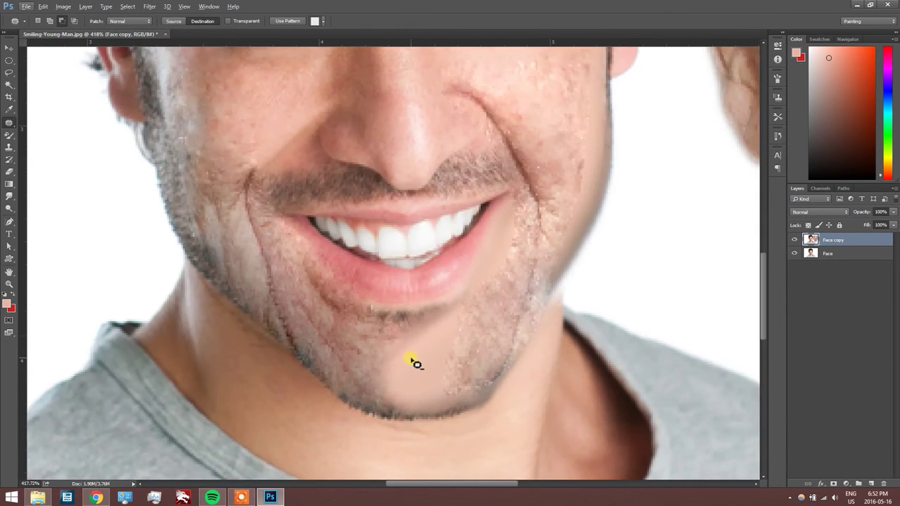
{"action": "scroll", "coordinate": [417, 363], "scroll_direction": "down", "scroll_amount": 2}
{"action": "key", "text": "ctrl+z"}
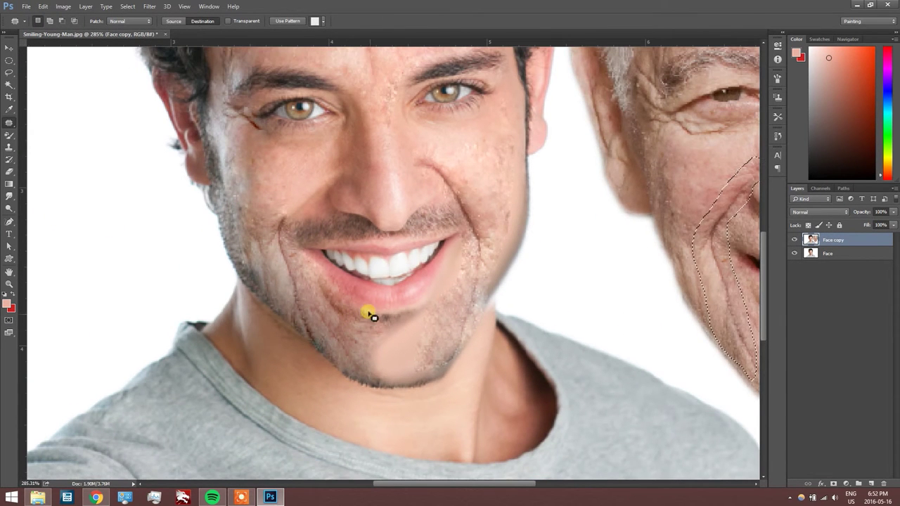
- Set up a soft 28 px brush and sample the smooth skin colour on the young man's chin
{"action": "left_click", "coordinate": [12, 136]}
{"action": "left_click", "coordinate": [43, 135]}
{"action": "left_click_drag", "start_coordinate": [412, 353], "coordinate": [367, 355]}
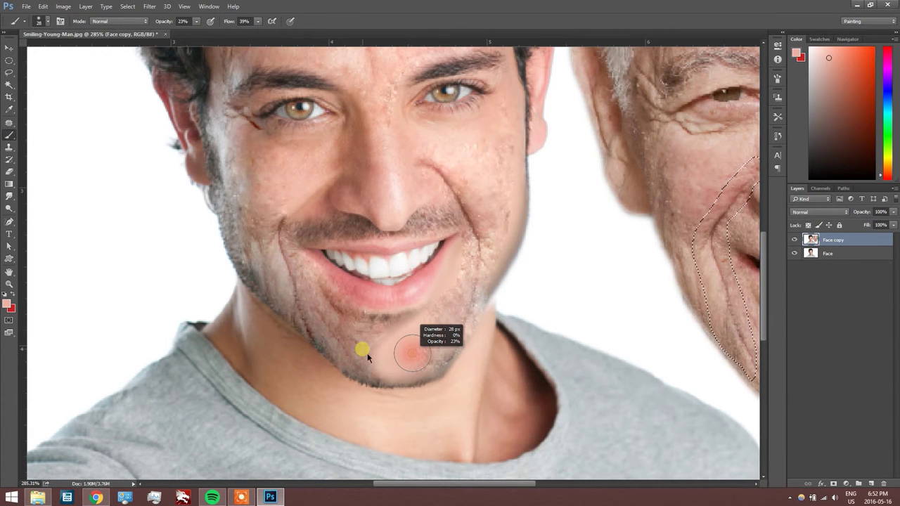
{"action": "key", "text": "alt"}
{"action": "left_click", "coordinate": [412, 357], "text": "alt"}
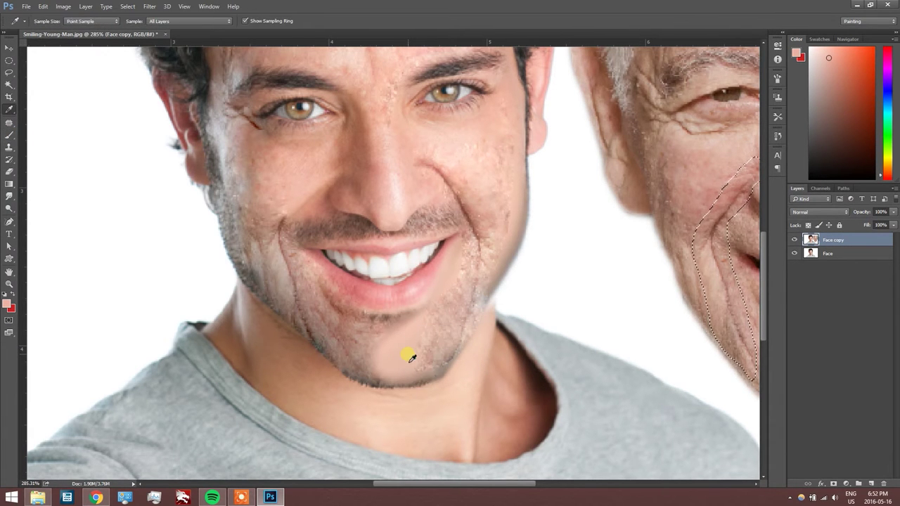
{"action": "mouse_move", "coordinate": [408, 357]}
{"action": "left_mouse_down"}
{"action": "mouse_move", "coordinate": [331, 327]}
{"action": "mouse_move", "coordinate": [364, 357]}
{"action": "left_mouse_up"}
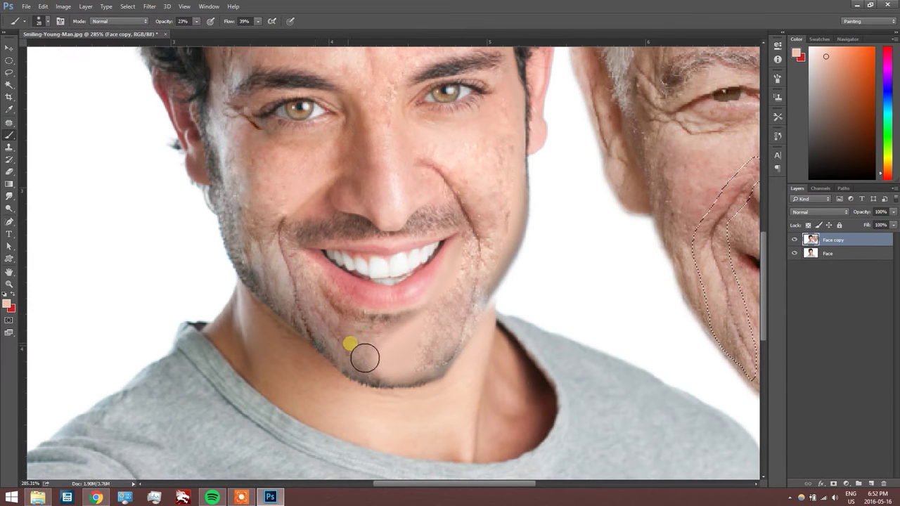
- Clear the selection and brush the sampled skin colour over the remaining stubble on the young man's cheeks, jaw and chin
{"action": "left_click", "coordinate": [9, 73]}
{"action": "left_click", "coordinate": [149, 168]}
{"action": "left_click", "coordinate": [10, 133]}
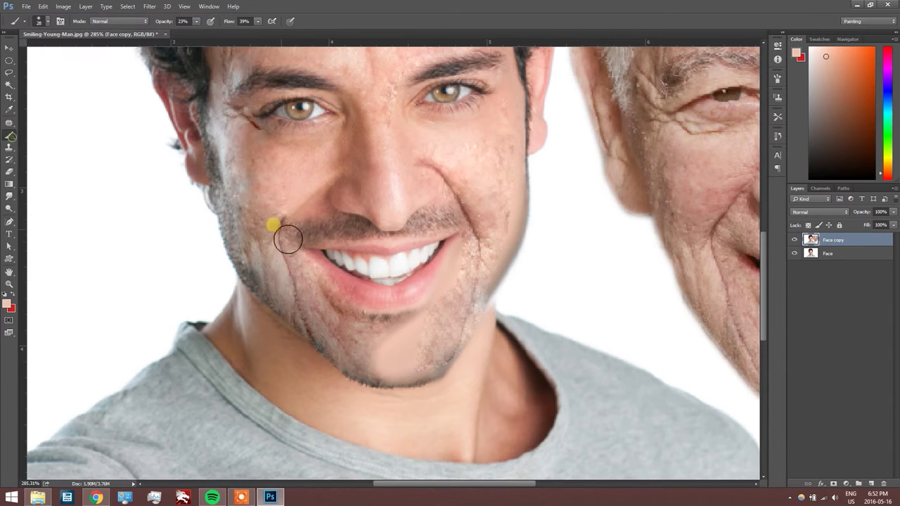
{"action": "mouse_move", "coordinate": [271, 240]}
{"action": "left_mouse_down"}
{"action": "mouse_move", "coordinate": [264, 208]}
{"action": "mouse_move", "coordinate": [285, 295]}
{"action": "mouse_move", "coordinate": [283, 227]}
{"action": "mouse_move", "coordinate": [288, 243]}
{"action": "mouse_move", "coordinate": [261, 222]}
{"action": "mouse_move", "coordinate": [253, 267]}
{"action": "mouse_move", "coordinate": [254, 257]}
{"action": "mouse_move", "coordinate": [285, 307]}
{"action": "mouse_move", "coordinate": [308, 324]}
{"action": "mouse_move", "coordinate": [266, 262]}
{"action": "mouse_move", "coordinate": [280, 291]}
{"action": "mouse_move", "coordinate": [270, 306]}
{"action": "mouse_move", "coordinate": [258, 275]}
{"action": "mouse_move", "coordinate": [273, 259]}
{"action": "mouse_move", "coordinate": [333, 347]}
{"action": "mouse_move", "coordinate": [251, 270]}
{"action": "mouse_move", "coordinate": [341, 351]}
{"action": "mouse_move", "coordinate": [324, 326]}
{"action": "mouse_move", "coordinate": [339, 358]}
{"action": "mouse_move", "coordinate": [357, 371]}
{"action": "mouse_move", "coordinate": [348, 353]}
{"action": "mouse_move", "coordinate": [419, 408]}
{"action": "mouse_move", "coordinate": [359, 362]}
{"action": "mouse_move", "coordinate": [354, 377]}
{"action": "mouse_move", "coordinate": [414, 401]}
{"action": "mouse_move", "coordinate": [374, 388]}
{"action": "mouse_move", "coordinate": [429, 391]}
{"action": "mouse_move", "coordinate": [373, 396]}
{"action": "mouse_move", "coordinate": [433, 395]}
{"action": "mouse_move", "coordinate": [419, 398]}
{"action": "mouse_move", "coordinate": [442, 386]}
{"action": "mouse_move", "coordinate": [426, 402]}
{"action": "mouse_move", "coordinate": [376, 398]}
{"action": "mouse_move", "coordinate": [451, 382]}
{"action": "mouse_move", "coordinate": [438, 389]}
{"action": "mouse_move", "coordinate": [470, 339]}
{"action": "mouse_move", "coordinate": [466, 321]}
{"action": "mouse_move", "coordinate": [444, 368]}
{"action": "mouse_move", "coordinate": [448, 389]}
{"action": "mouse_move", "coordinate": [470, 376]}
{"action": "mouse_move", "coordinate": [454, 372]}
{"action": "mouse_move", "coordinate": [457, 391]}
{"action": "mouse_move", "coordinate": [432, 392]}
{"action": "mouse_move", "coordinate": [460, 400]}
{"action": "mouse_move", "coordinate": [424, 402]}
{"action": "mouse_move", "coordinate": [397, 422]}
{"action": "mouse_move", "coordinate": [404, 406]}
{"action": "mouse_move", "coordinate": [381, 398]}
{"action": "mouse_move", "coordinate": [328, 336]}
{"action": "mouse_move", "coordinate": [351, 356]}
{"action": "mouse_move", "coordinate": [349, 378]}
{"action": "mouse_move", "coordinate": [266, 279]}
{"action": "mouse_move", "coordinate": [249, 281]}
{"action": "mouse_move", "coordinate": [228, 208]}
{"action": "mouse_move", "coordinate": [276, 275]}
{"action": "mouse_move", "coordinate": [254, 216]}
{"action": "mouse_move", "coordinate": [274, 255]}
{"action": "mouse_move", "coordinate": [268, 205]}
{"action": "mouse_move", "coordinate": [292, 232]}
{"action": "mouse_move", "coordinate": [324, 318]}
{"action": "mouse_move", "coordinate": [293, 279]}
{"action": "mouse_move", "coordinate": [391, 368]}
{"action": "mouse_move", "coordinate": [398, 340]}
{"action": "mouse_move", "coordinate": [365, 336]}
{"action": "mouse_move", "coordinate": [373, 358]}
{"action": "mouse_move", "coordinate": [509, 368]}
{"action": "mouse_move", "coordinate": [512, 277]}
{"action": "mouse_move", "coordinate": [497, 306]}
{"action": "mouse_move", "coordinate": [532, 251]}
{"action": "mouse_move", "coordinate": [519, 243]}
{"action": "mouse_move", "coordinate": [537, 165]}
{"action": "left_mouse_up"}
{"action": "left_click_drag", "start_coordinate": [527, 221], "coordinate": [527, 253]}
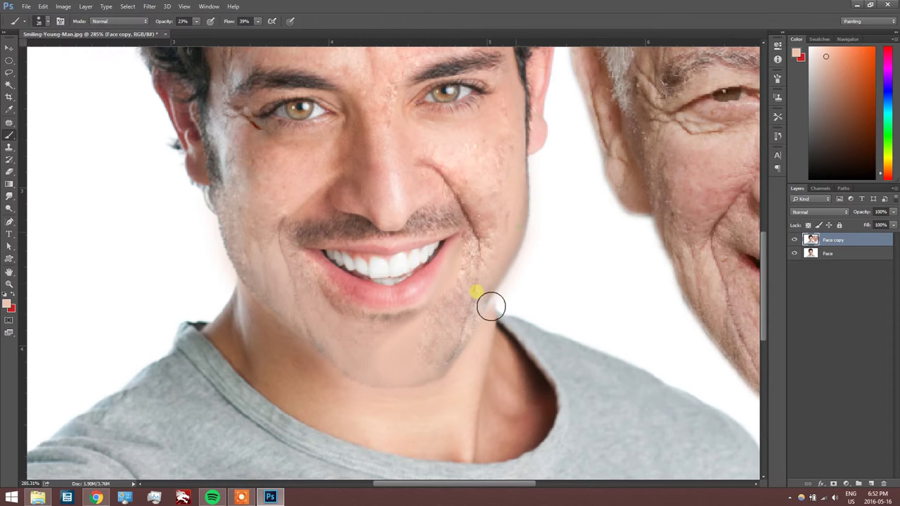
{"action": "mouse_move", "coordinate": [479, 342]}
{"action": "left_mouse_down"}
{"action": "mouse_move", "coordinate": [464, 361]}
{"action": "mouse_move", "coordinate": [429, 359]}
{"action": "mouse_move", "coordinate": [267, 213]}
{"action": "mouse_move", "coordinate": [255, 281]}
{"action": "mouse_move", "coordinate": [282, 257]}
{"action": "mouse_move", "coordinate": [282, 286]}
{"action": "mouse_move", "coordinate": [362, 352]}
{"action": "left_mouse_up"}
- Lasso the older man's left smile line from nose to jaw and patch it onto the young man's left cheek
{"action": "scroll", "coordinate": [315, 321], "scroll_direction": "down", "scroll_amount": 8}
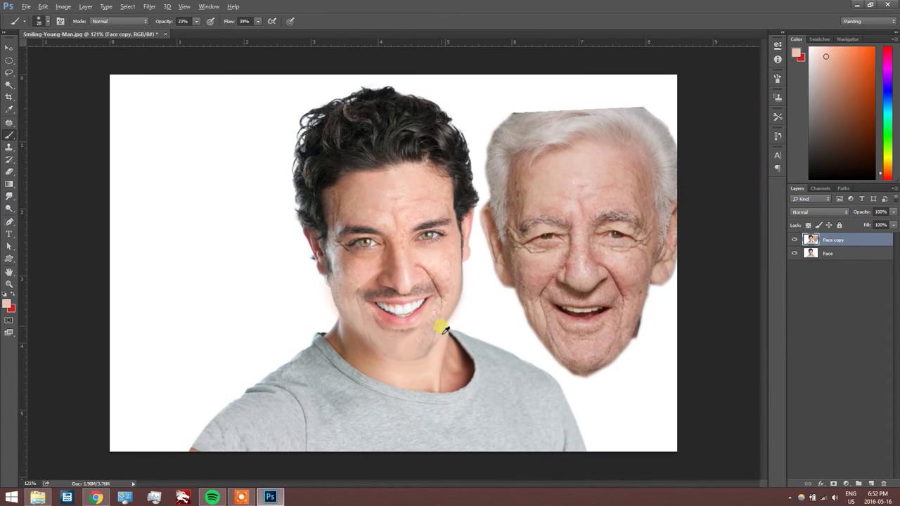
{"action": "left_click", "coordinate": [9, 73]}
{"action": "mouse_move", "coordinate": [559, 266]}
{"action": "left_mouse_down"}
{"action": "mouse_move", "coordinate": [532, 301]}
{"action": "mouse_move", "coordinate": [539, 331]}
{"action": "mouse_move", "coordinate": [567, 363]}
{"action": "mouse_move", "coordinate": [532, 252]}
{"action": "left_mouse_up"}
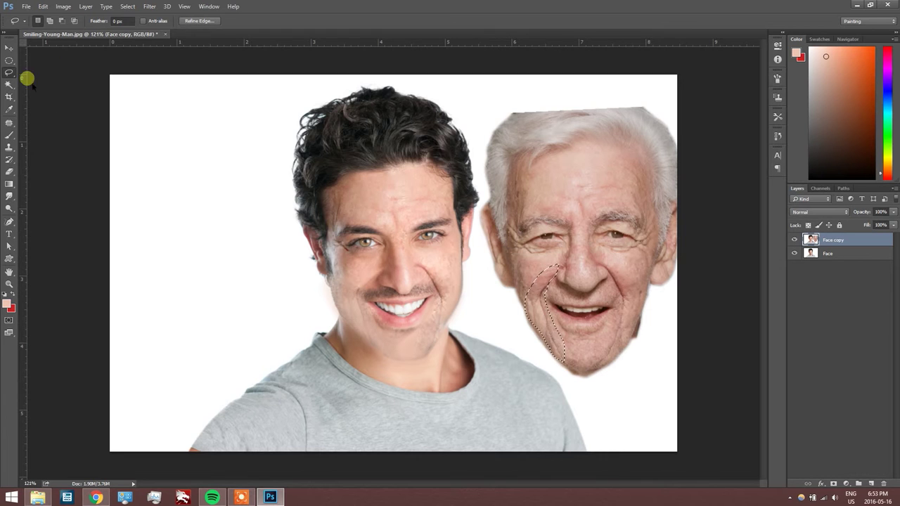
{"action": "left_click", "coordinate": [9, 121]}
{"action": "left_click_drag", "start_coordinate": [545, 291], "coordinate": [361, 297]}
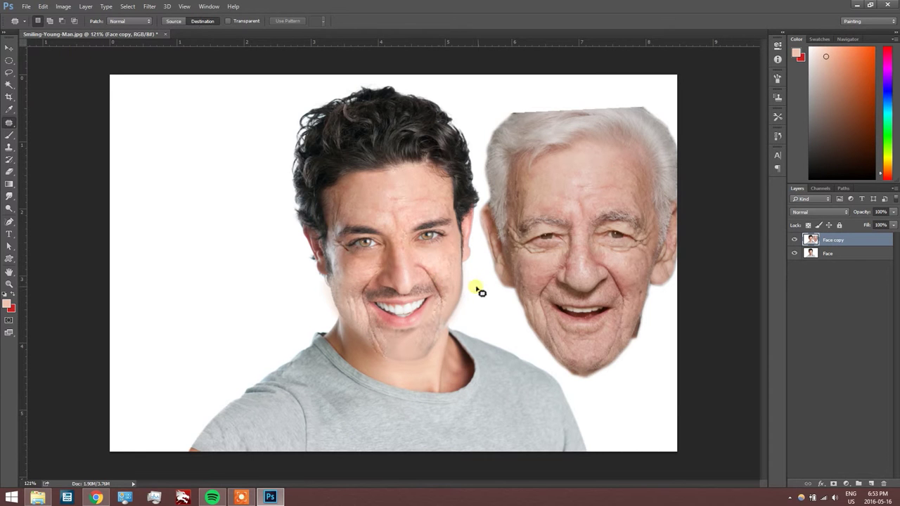
- Outline the older man's chin below the mouth, patch it onto the young man's chin, and clear the selection
{"action": "scroll", "coordinate": [437, 344], "scroll_direction": "up", "scroll_amount": 3}
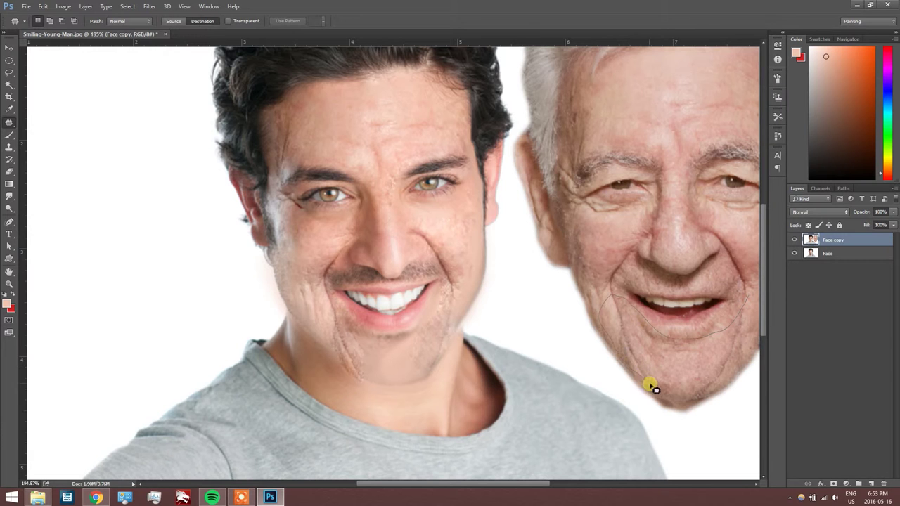
{"action": "left_click_drag", "start_coordinate": [724, 364], "coordinate": [749, 321]}
{"action": "mouse_move", "coordinate": [708, 354]}
{"action": "left_mouse_down"}
{"action": "mouse_move", "coordinate": [409, 346]}
{"action": "mouse_move", "coordinate": [420, 342]}
{"action": "left_mouse_up"}
{"action": "key", "text": "ctrl+d"}
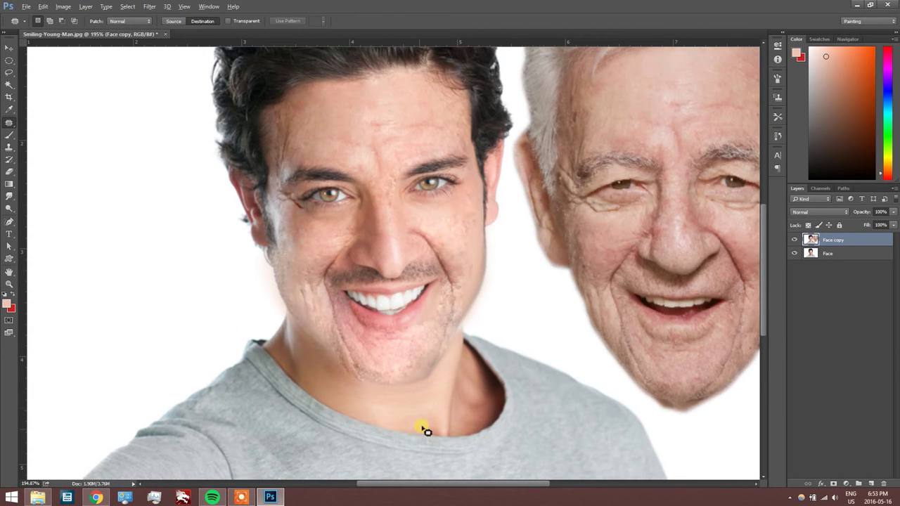
- Brush the sampled skin colour over the reddish patched skin on the young man's chin and beside his mouth
{"action": "scroll", "coordinate": [435, 418], "scroll_direction": "up", "scroll_amount": 3}
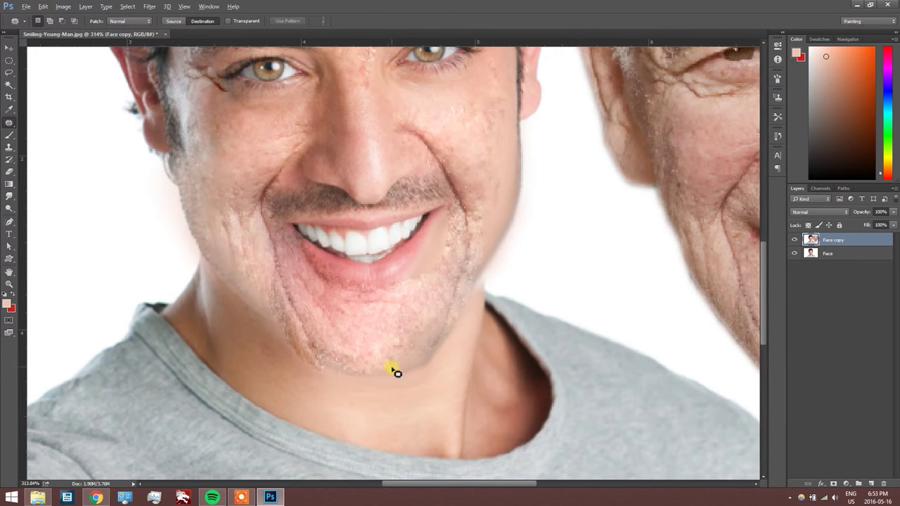
{"action": "left_click", "coordinate": [9, 135]}
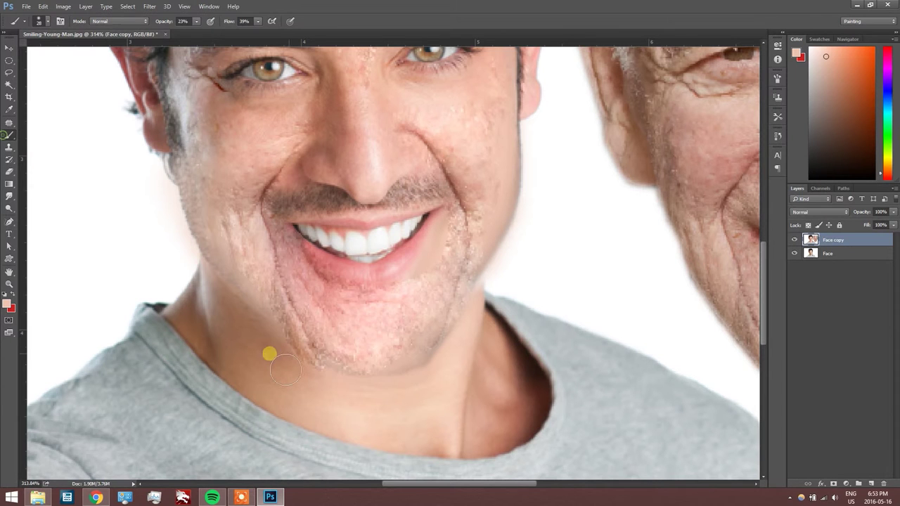
{"action": "mouse_move", "coordinate": [291, 265]}
{"action": "left_mouse_down"}
{"action": "mouse_move", "coordinate": [373, 332]}
{"action": "mouse_move", "coordinate": [356, 327]}
{"action": "mouse_move", "coordinate": [331, 291]}
{"action": "mouse_move", "coordinate": [324, 287]}
{"action": "mouse_move", "coordinate": [396, 362]}
{"action": "mouse_move", "coordinate": [305, 287]}
{"action": "mouse_move", "coordinate": [408, 354]}
{"action": "left_mouse_up"}
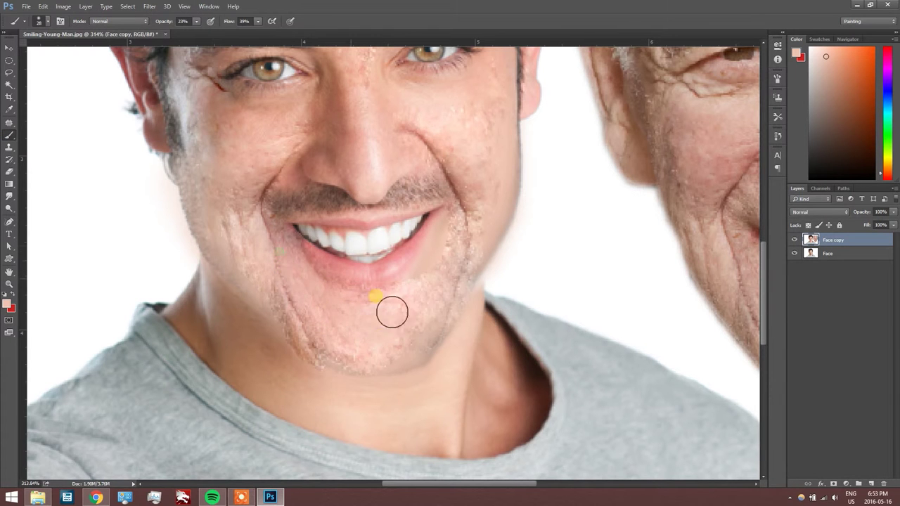
{"action": "left_click_drag", "start_coordinate": [331, 324], "coordinate": [414, 345]}
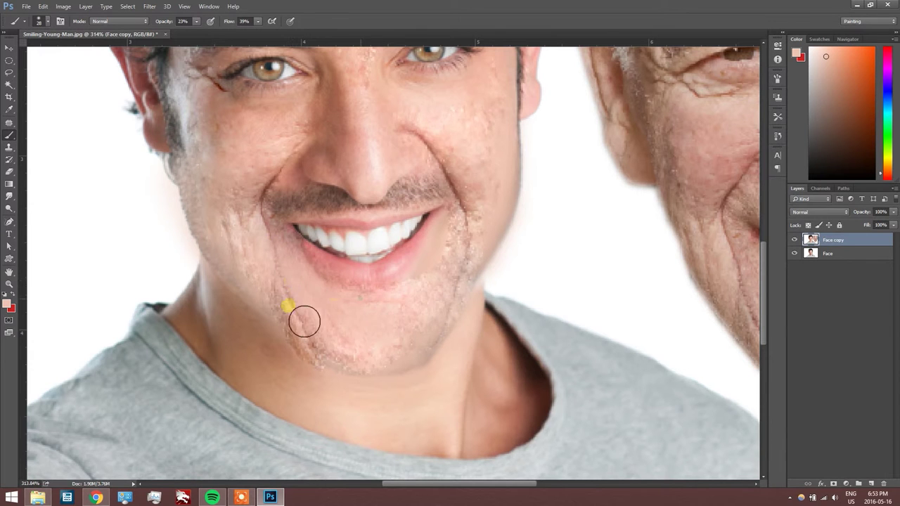
- Brush the sampled skin colour over the patched crease along the young man's lower left jaw and chin
{"action": "mouse_move", "coordinate": [302, 322]}
{"action": "left_mouse_down"}
{"action": "mouse_move", "coordinate": [299, 337]}
{"action": "mouse_move", "coordinate": [335, 376]}
{"action": "mouse_move", "coordinate": [327, 335]}
{"action": "mouse_move", "coordinate": [263, 260]}
{"action": "mouse_move", "coordinate": [268, 221]}
{"action": "mouse_move", "coordinate": [342, 318]}
{"action": "left_mouse_up"}
{"action": "scroll", "coordinate": [343, 349], "scroll_direction": "down", "scroll_amount": 7}
{"action": "scroll", "coordinate": [339, 358], "scroll_direction": "down", "scroll_amount": 1}
{"action": "scroll", "coordinate": [390, 362], "scroll_direction": "up", "scroll_amount": 7}
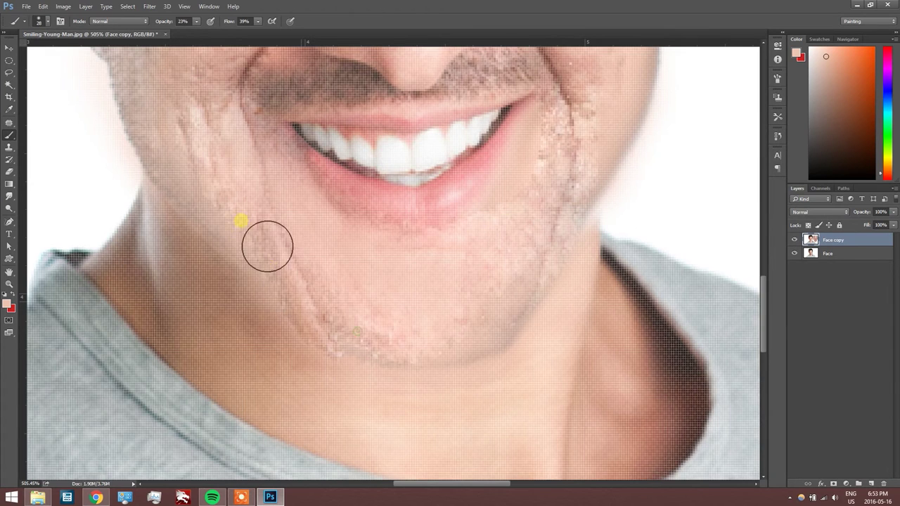
{"action": "scroll", "coordinate": [271, 261], "scroll_direction": "down", "scroll_amount": 7}
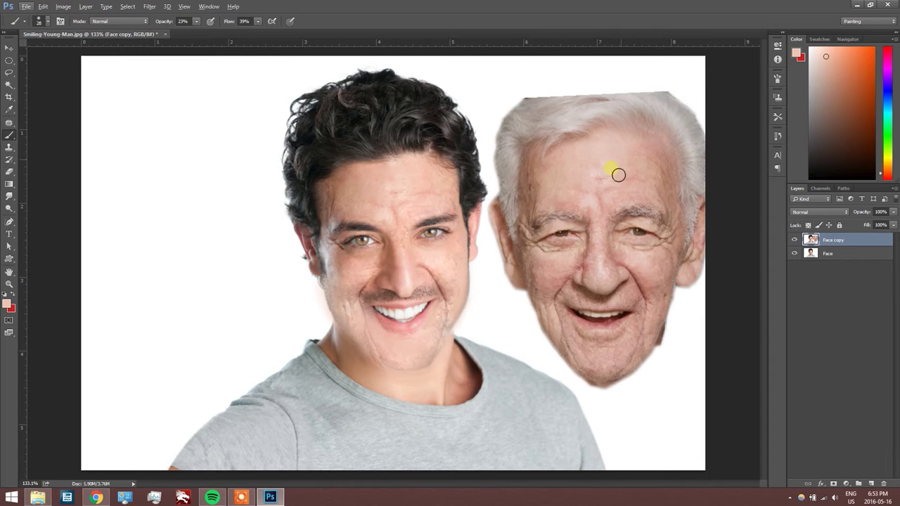
- Compare the aged face with the original by switching the Face copy layer's visibility off and on
{"action": "left_click", "coordinate": [8, 73]}
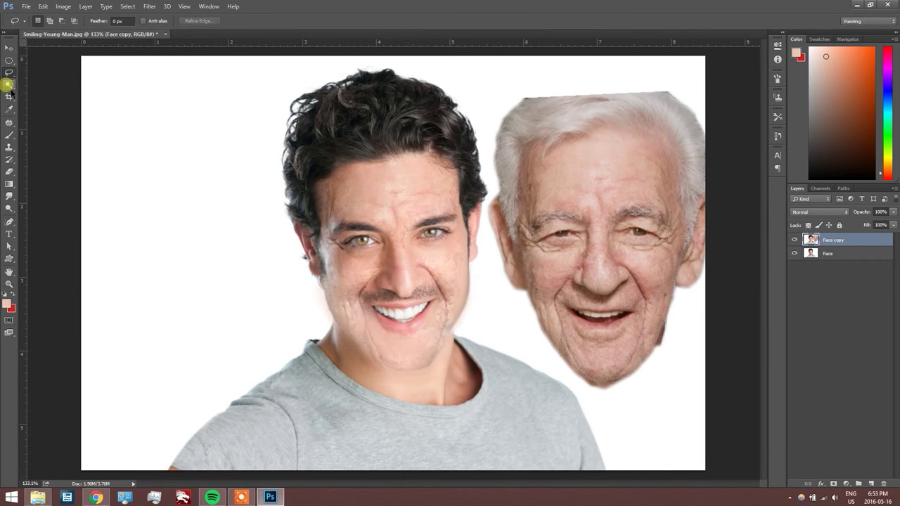
{"action": "scroll", "coordinate": [382, 305], "scroll_direction": "up", "scroll_amount": 3}
{"action": "scroll", "coordinate": [458, 342], "scroll_direction": "down", "scroll_amount": 1}
{"action": "scroll", "coordinate": [455, 335], "scroll_direction": "down", "scroll_amount": 3}
{"action": "scroll", "coordinate": [391, 350], "scroll_direction": "up", "scroll_amount": 5}
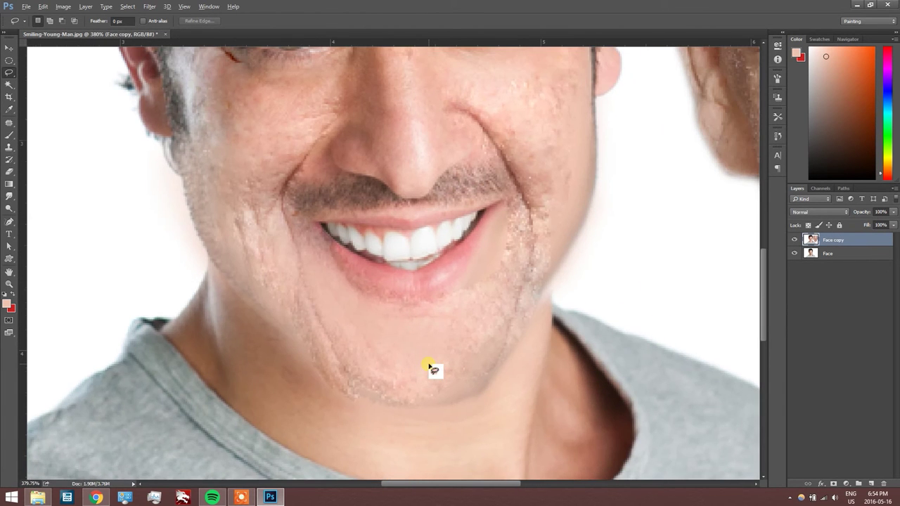
{"action": "left_click", "coordinate": [794, 240]}
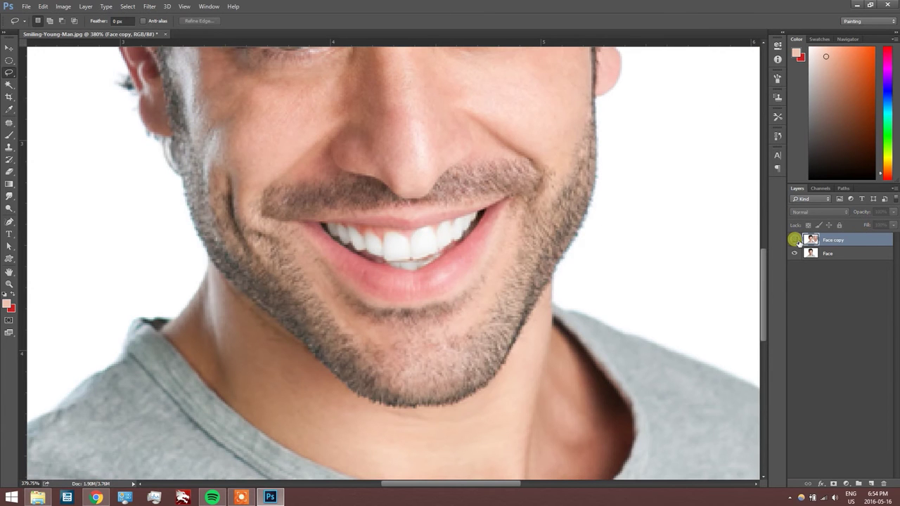
{"action": "left_click", "coordinate": [795, 241]}
{"action": "left_click", "coordinate": [794, 240]}
{"action": "left_click", "coordinate": [794, 240]}
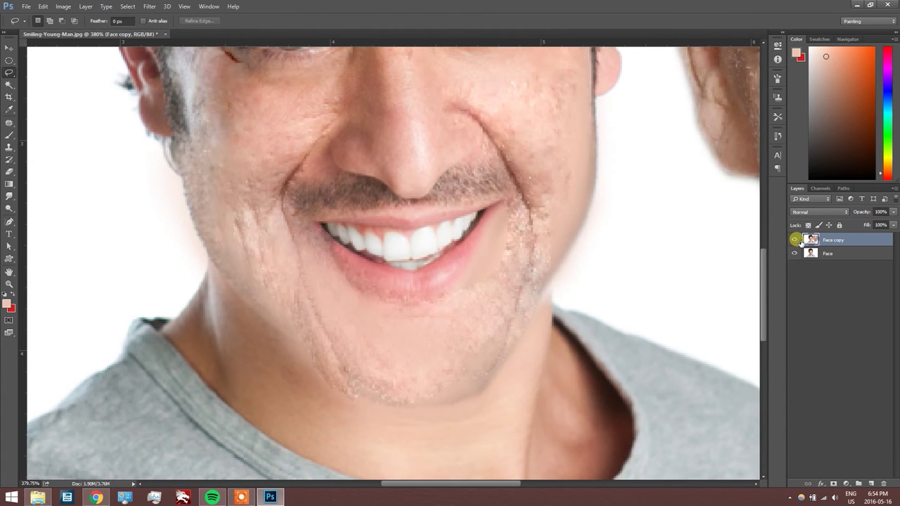
{"action": "scroll", "coordinate": [485, 239], "scroll_direction": "down", "scroll_amount": 3}
{"action": "scroll", "coordinate": [482, 236], "scroll_direction": "down", "scroll_amount": 3}
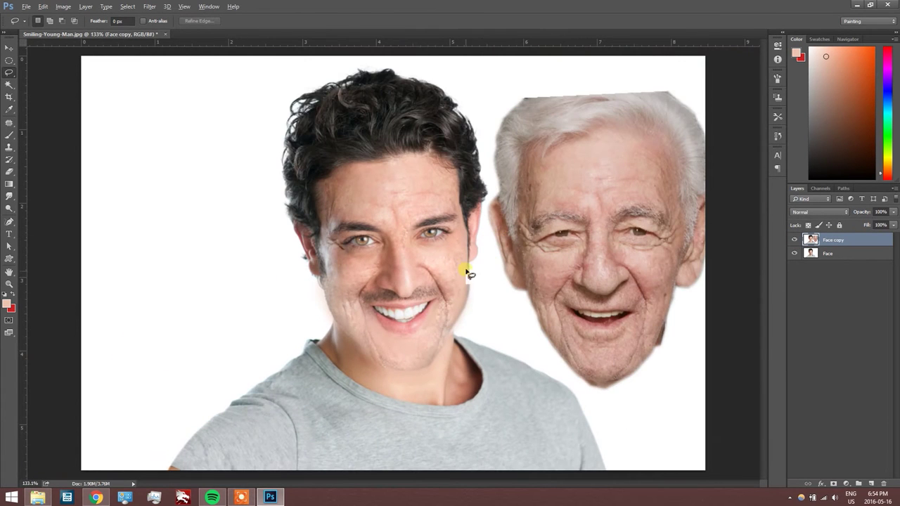
- Sharpen the patched wrinkles and skin texture on the young man's cheeks, jaw and chin with a 46 px brush at 50% strength
{"action": "scroll", "coordinate": [396, 351], "scroll_direction": "up", "scroll_amount": 5}
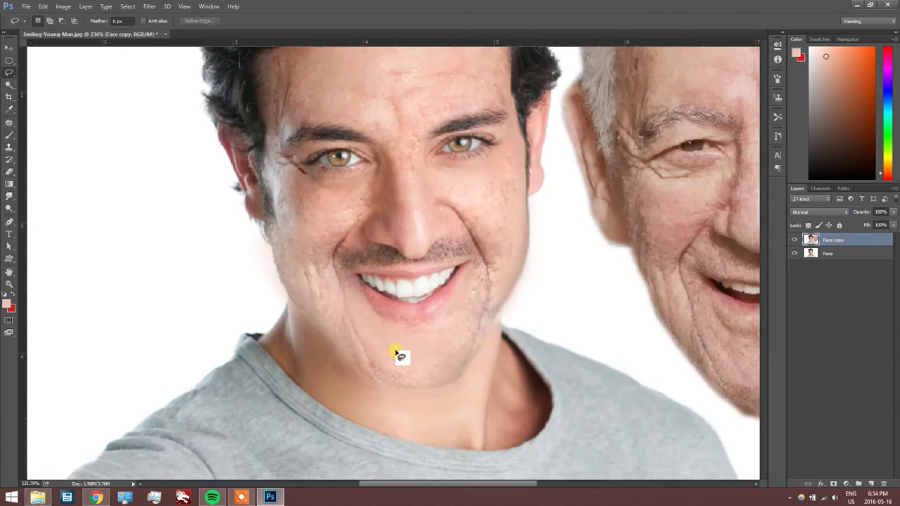
{"action": "scroll", "coordinate": [395, 354], "scroll_direction": "up", "scroll_amount": 2}
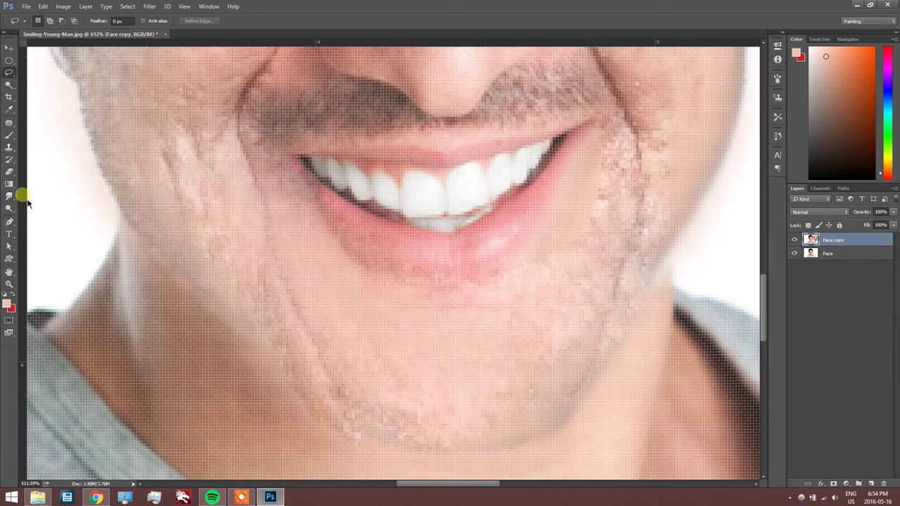
{"action": "left_click", "coordinate": [9, 135]}
{"action": "left_click", "coordinate": [12, 196]}
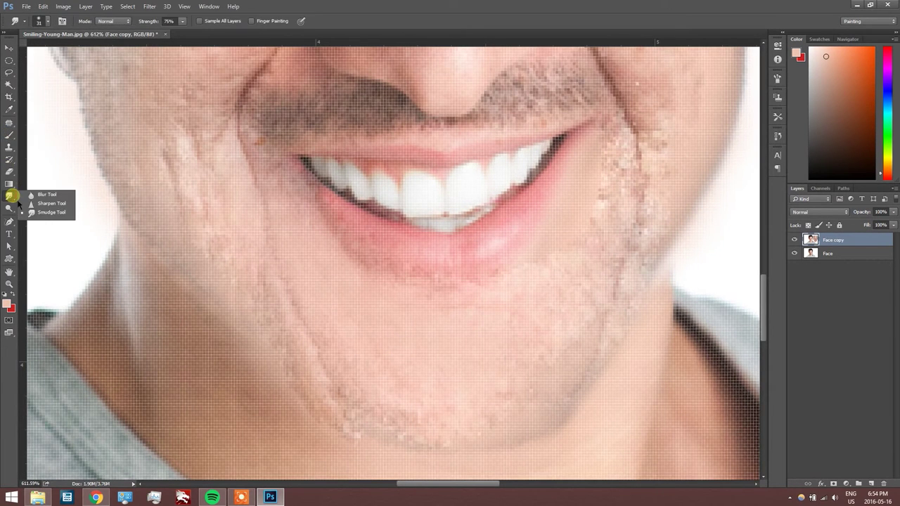
{"action": "left_click", "coordinate": [52, 204]}
{"action": "left_click_drag", "start_coordinate": [274, 303], "coordinate": [289, 307]}
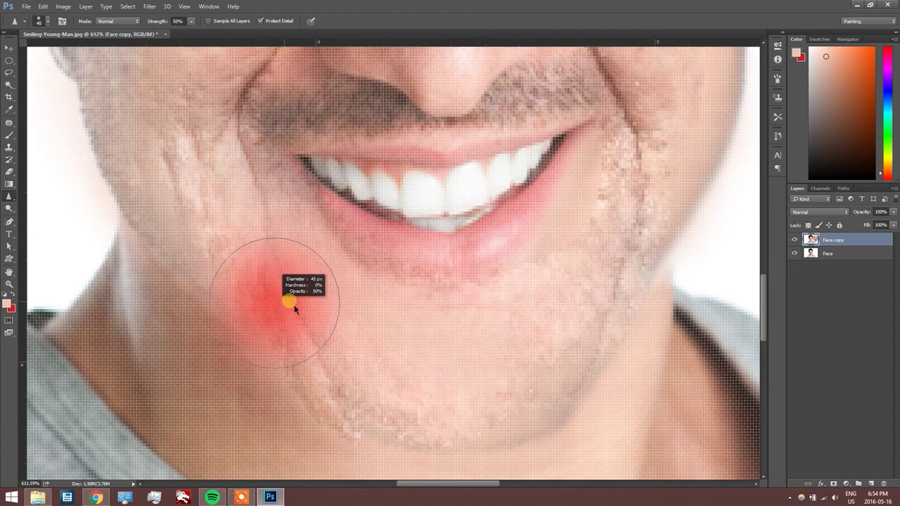
{"action": "scroll", "coordinate": [290, 308], "scroll_direction": "down", "scroll_amount": 3}
{"action": "mouse_move", "coordinate": [274, 256]}
{"action": "left_mouse_down"}
{"action": "mouse_move", "coordinate": [362, 349]}
{"action": "mouse_move", "coordinate": [426, 366]}
{"action": "mouse_move", "coordinate": [389, 372]}
{"action": "mouse_move", "coordinate": [450, 354]}
{"action": "mouse_move", "coordinate": [413, 361]}
{"action": "mouse_move", "coordinate": [476, 304]}
{"action": "mouse_move", "coordinate": [495, 300]}
{"action": "mouse_move", "coordinate": [465, 366]}
{"action": "mouse_move", "coordinate": [323, 330]}
{"action": "left_mouse_up"}
{"action": "scroll", "coordinate": [443, 299], "scroll_direction": "down", "scroll_amount": 1}
{"action": "scroll", "coordinate": [443, 298], "scroll_direction": "down", "scroll_amount": 5}
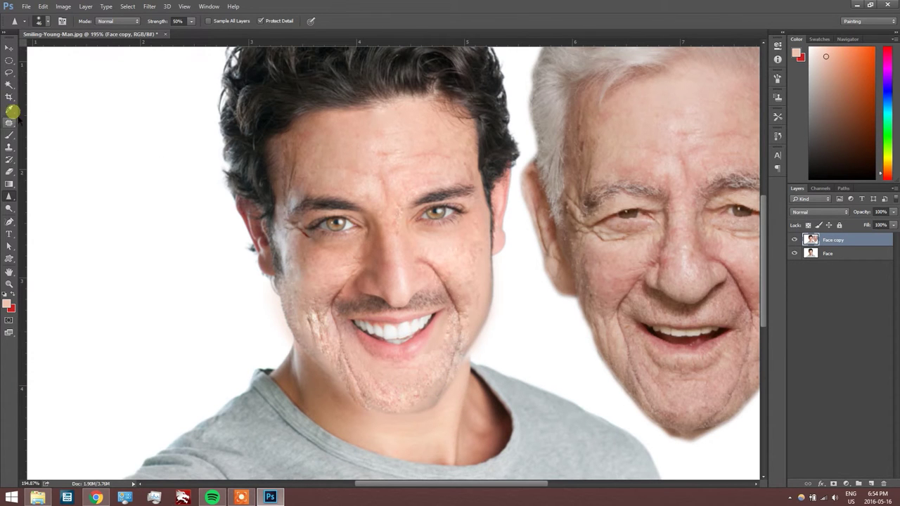
- Lightly erase the painted skin below the young man's chin and on his neck with a 106 px eraser at 19% opacity
{"action": "left_click", "coordinate": [13, 168]}
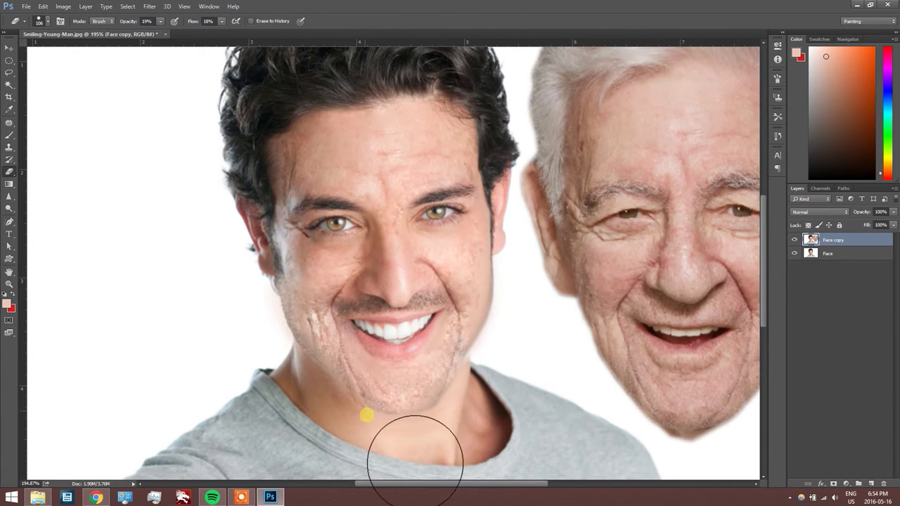
{"action": "left_click_drag", "start_coordinate": [361, 431], "coordinate": [347, 404]}
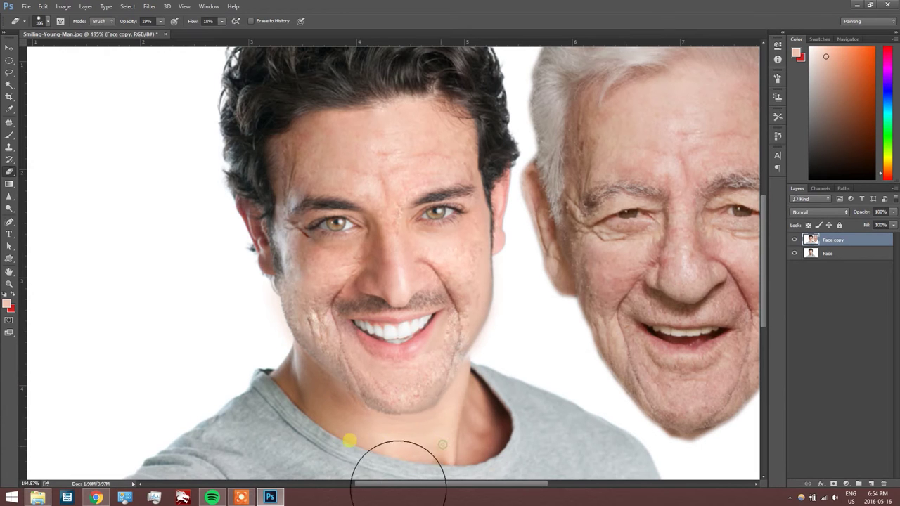
{"action": "mouse_move", "coordinate": [473, 485]}
{"action": "left_mouse_down"}
{"action": "mouse_move", "coordinate": [558, 449]}
{"action": "mouse_move", "coordinate": [537, 450]}
{"action": "mouse_move", "coordinate": [491, 504]}
{"action": "mouse_move", "coordinate": [511, 472]}
{"action": "mouse_move", "coordinate": [410, 485]}
{"action": "left_mouse_up"}
{"action": "left_click", "coordinate": [480, 260]}
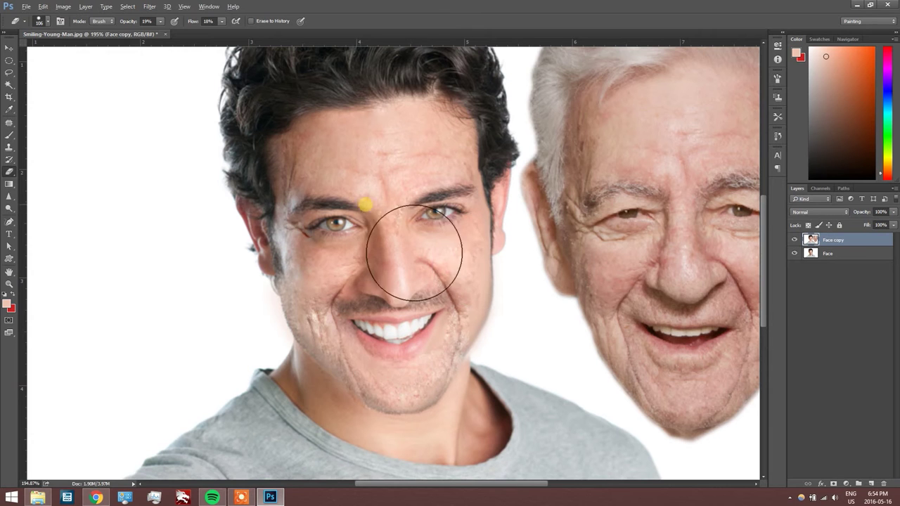
{"action": "scroll", "coordinate": [497, 312], "scroll_direction": "down", "scroll_amount": 1}
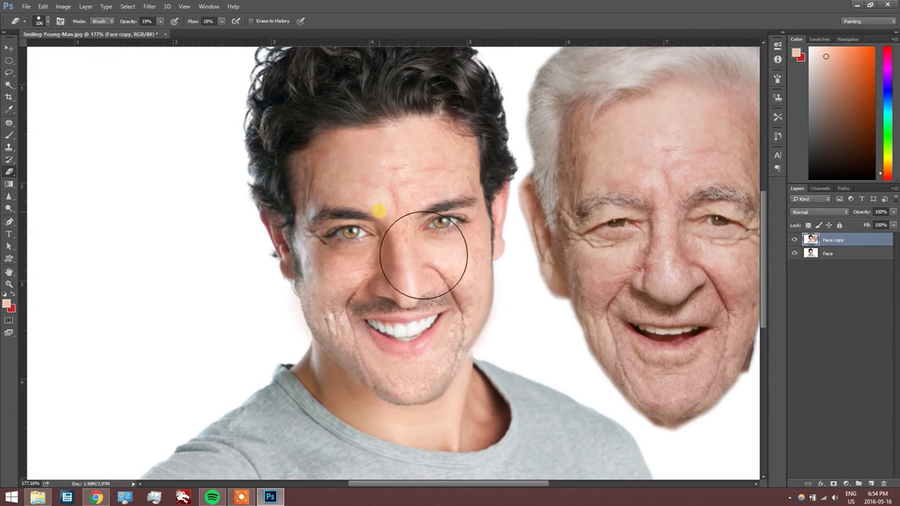
{"action": "scroll", "coordinate": [424, 240], "scroll_direction": "up", "scroll_amount": 1}
{"action": "scroll", "coordinate": [425, 239], "scroll_direction": "up", "scroll_amount": 1}
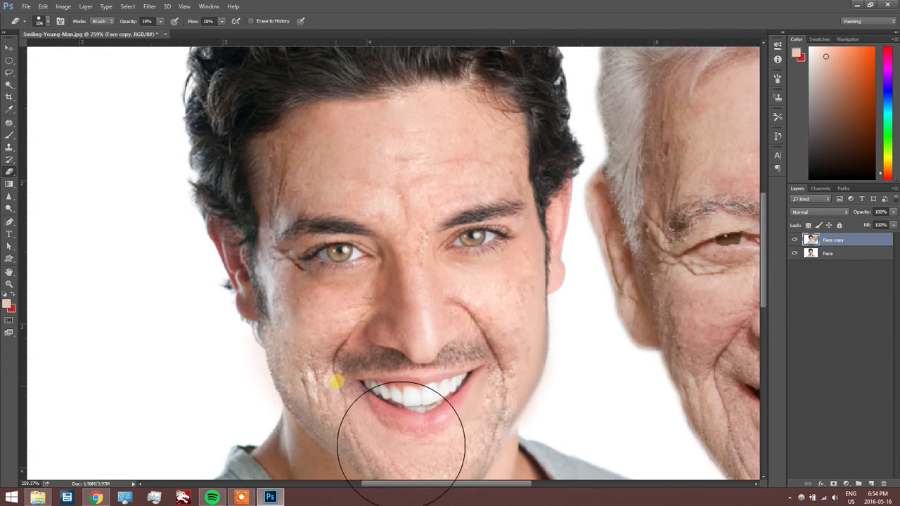
- Outline the wrinkles under the older man's left eye and patch them under the young man's left eye
{"action": "left_click", "coordinate": [11, 174]}
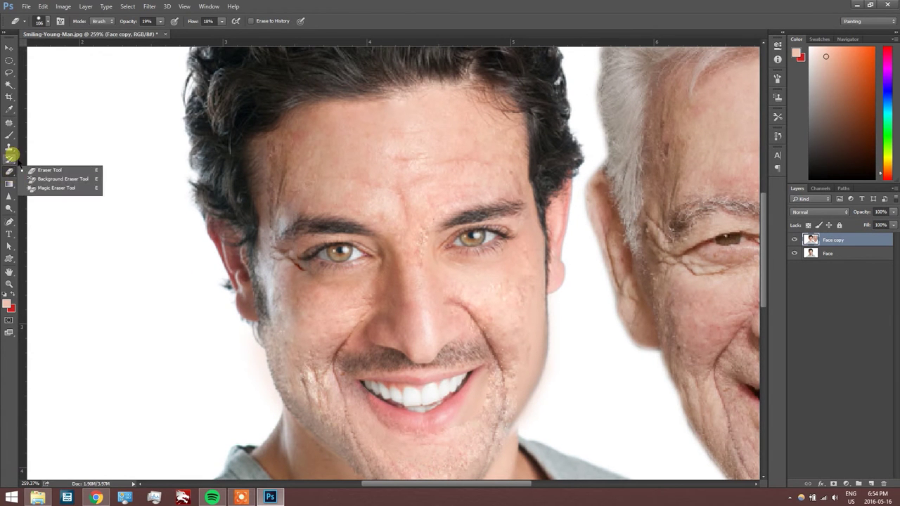
{"action": "left_click", "coordinate": [10, 123]}
{"action": "scroll", "coordinate": [598, 302], "scroll_direction": "down", "scroll_amount": 3}
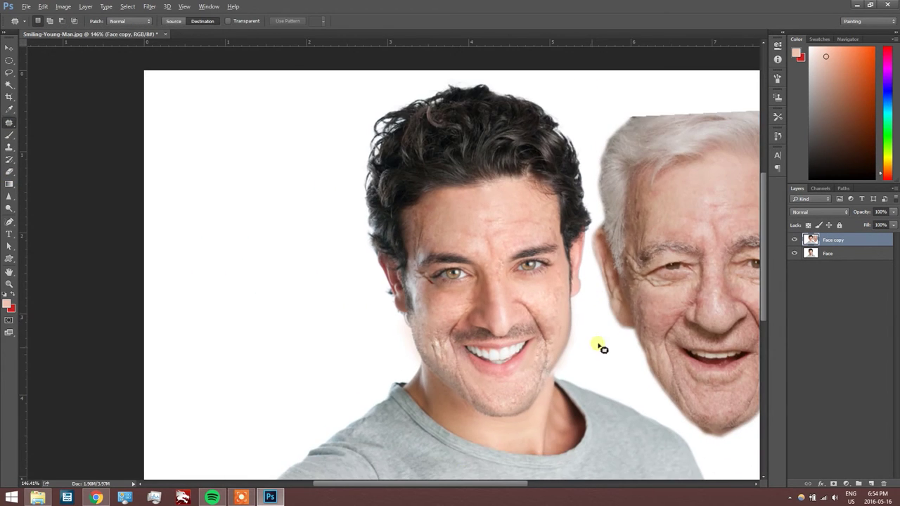
{"action": "scroll", "coordinate": [454, 485], "scroll_direction": "right", "scroll_amount": 3}
{"action": "scroll", "coordinate": [469, 301], "scroll_direction": "up", "scroll_amount": 3}
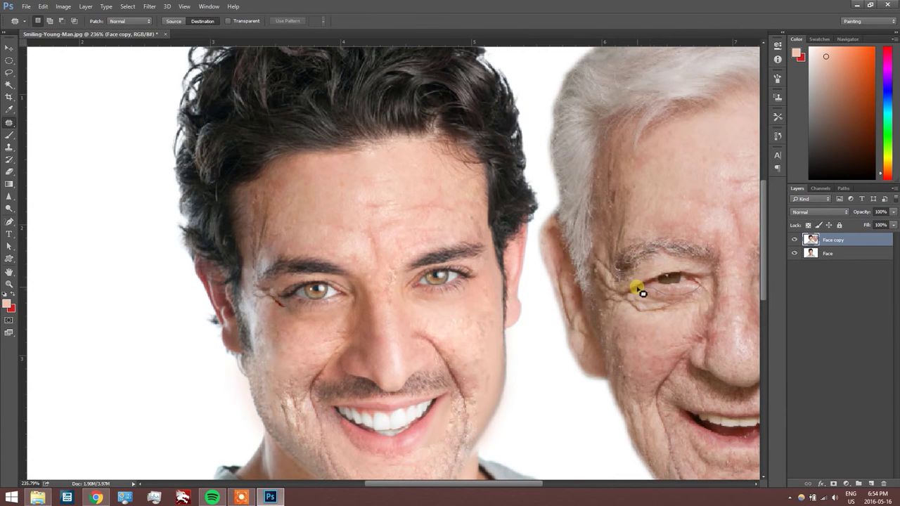
{"action": "mouse_move", "coordinate": [710, 304]}
{"action": "left_mouse_down"}
{"action": "mouse_move", "coordinate": [701, 288]}
{"action": "mouse_move", "coordinate": [382, 316]}
{"action": "mouse_move", "coordinate": [309, 309]}
{"action": "left_mouse_up"}
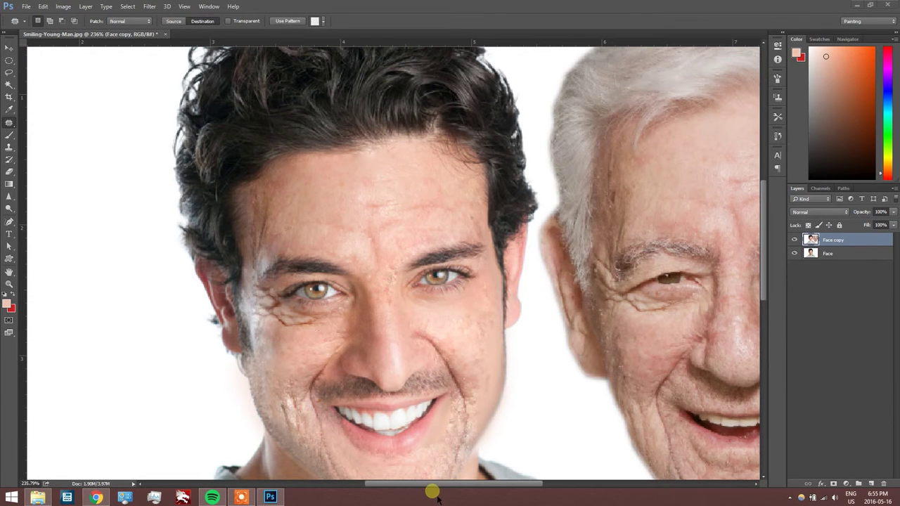
- Outline the older man's right under-eye wrinkles and crow's feet and patch them beside the young man's right eye
{"action": "left_click_drag", "start_coordinate": [479, 486], "coordinate": [545, 484]}
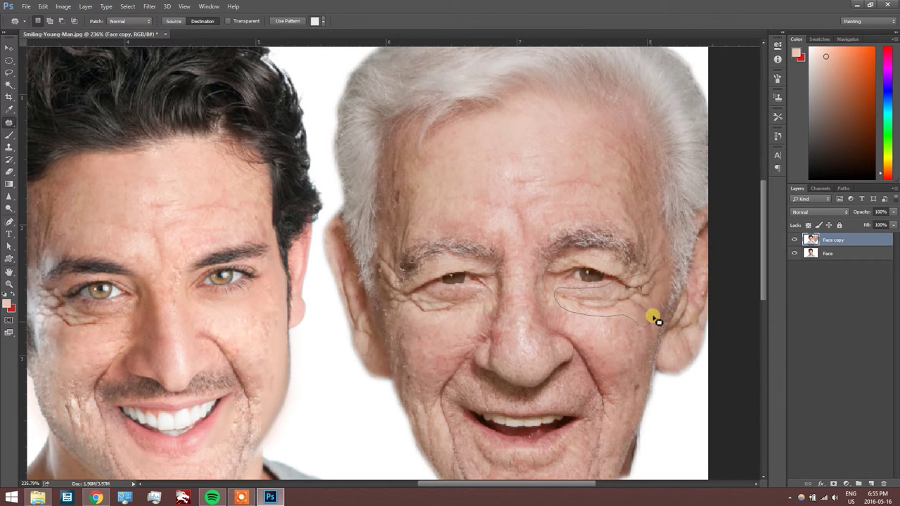
{"action": "left_click_drag", "start_coordinate": [608, 301], "coordinate": [259, 301]}
{"action": "scroll", "coordinate": [320, 320], "scroll_direction": "up", "scroll_amount": 3}
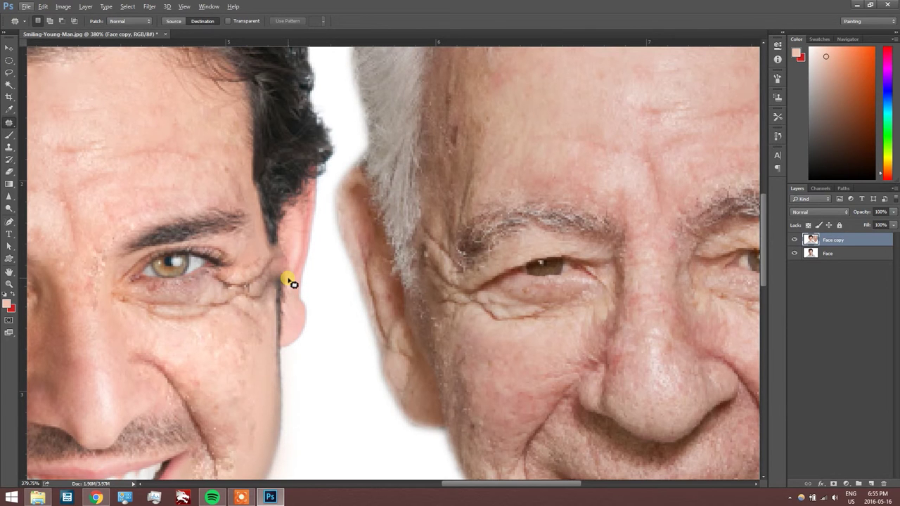
- Resize the eraser brush for cleaning up the edge of the right eye patch at the young man's sideburn
{"action": "left_click", "coordinate": [871, 483]}
{"action": "scroll", "coordinate": [608, 241], "scroll_direction": "down", "scroll_amount": 3}
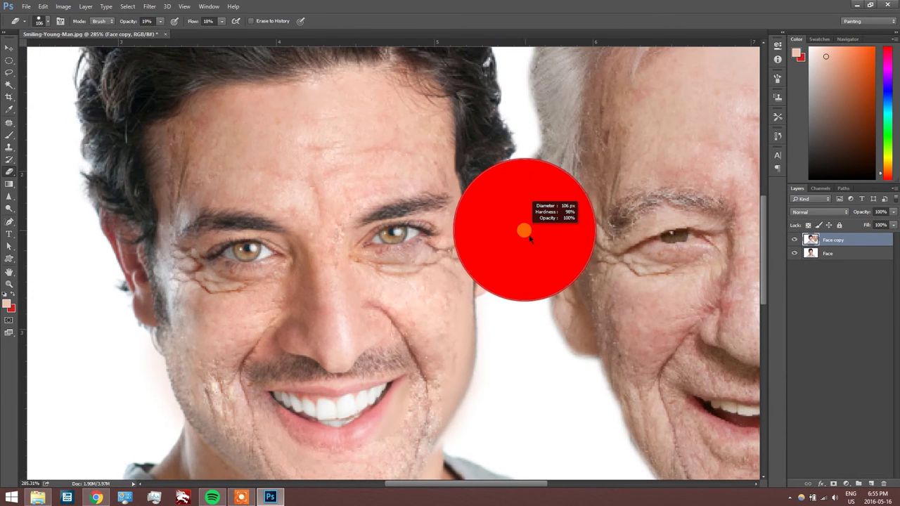
{"action": "mouse_move", "coordinate": [525, 229]}
{"action": "left_mouse_down"}
{"action": "mouse_move", "coordinate": [491, 239]}
{"action": "mouse_move", "coordinate": [537, 275]}
{"action": "mouse_move", "coordinate": [532, 237]}
{"action": "mouse_move", "coordinate": [529, 267]}
{"action": "mouse_move", "coordinate": [522, 244]}
{"action": "mouse_move", "coordinate": [527, 279]}
{"action": "mouse_move", "coordinate": [523, 228]}
{"action": "mouse_move", "coordinate": [530, 294]}
{"action": "mouse_move", "coordinate": [601, 237]}
{"action": "mouse_move", "coordinate": [539, 259]}
{"action": "mouse_move", "coordinate": [516, 289]}
{"action": "mouse_move", "coordinate": [519, 224]}
{"action": "mouse_move", "coordinate": [556, 230]}
{"action": "left_mouse_up"}
{"action": "scroll", "coordinate": [492, 260], "scroll_direction": "down", "scroll_amount": 3}
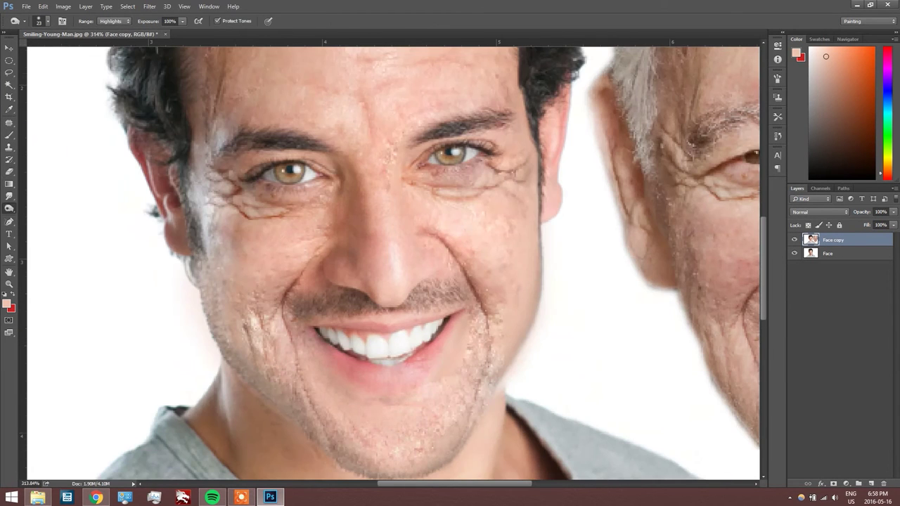
- Smudge the patched skin around the young man's right smile line, cheeks and jaw with the strength set to 16%
{"action": "left_click_drag", "start_coordinate": [9, 197], "coordinate": [28, 216]}
{"action": "left_click", "coordinate": [31, 212]}
{"action": "left_click_drag", "start_coordinate": [514, 233], "coordinate": [552, 232]}
{"action": "left_click", "coordinate": [182, 21]}
{"action": "left_click_drag", "start_coordinate": [181, 32], "coordinate": [175, 32]}
{"action": "left_click", "coordinate": [531, 338]}
{"action": "left_click_drag", "start_coordinate": [484, 226], "coordinate": [458, 225]}
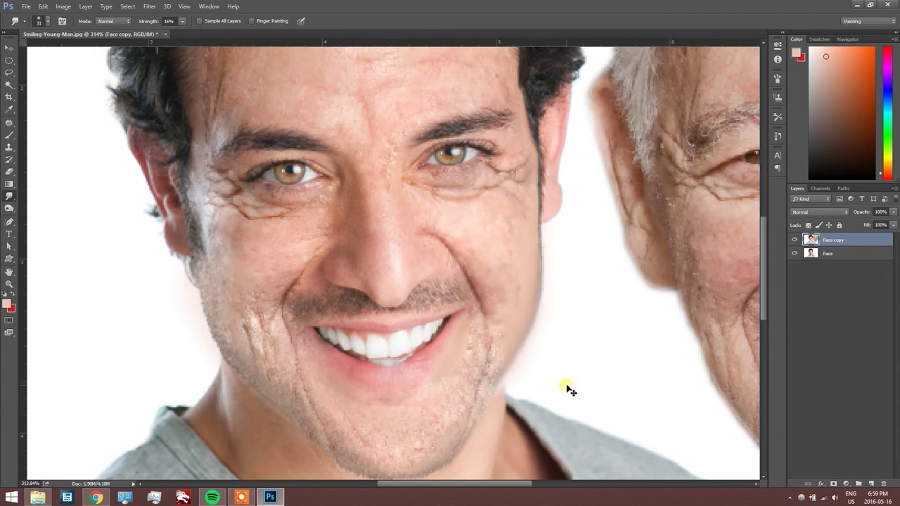
{"action": "mouse_move", "coordinate": [317, 407]}
{"action": "left_mouse_down"}
{"action": "mouse_move", "coordinate": [319, 362]}
{"action": "mouse_move", "coordinate": [267, 302]}
{"action": "left_mouse_up"}
- Lower the Smudge strength to 6% and soften the rough patched skin on the left cheek and the bridge of the nose
{"action": "left_click", "coordinate": [182, 21]}
{"action": "left_click_drag", "start_coordinate": [176, 32], "coordinate": [169, 32]}
{"action": "left_click", "coordinate": [285, 369]}
{"action": "scroll", "coordinate": [358, 181], "scroll_direction": "up", "scroll_amount": 3}
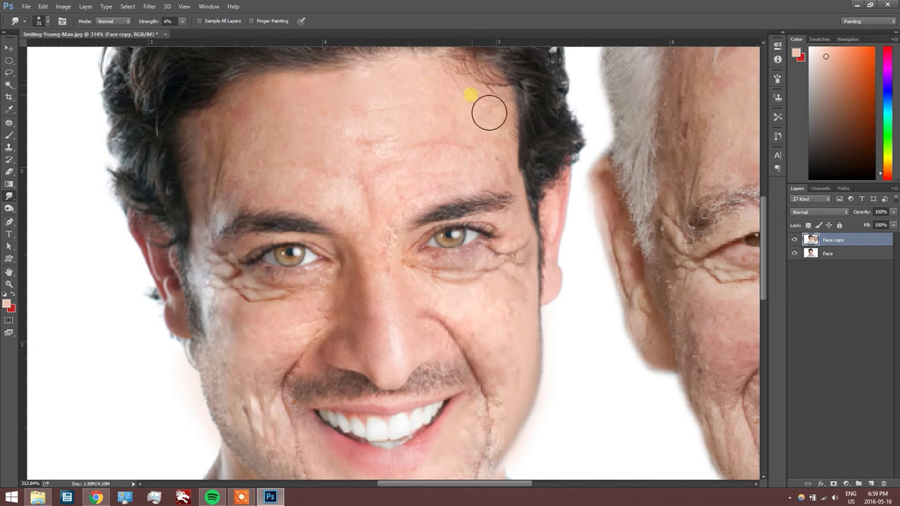
{"action": "left_click_drag", "start_coordinate": [418, 234], "coordinate": [418, 255]}
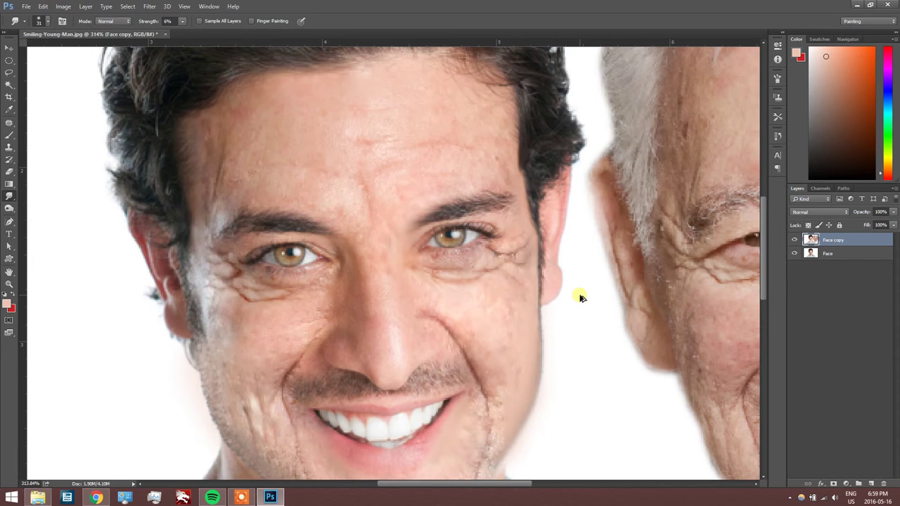
- Lasso the young man's nose outline, move it over the older man's nose, patch that skin onto the young man's nose, and deselect
{"action": "scroll", "coordinate": [488, 301], "scroll_direction": "down", "scroll_amount": 5}
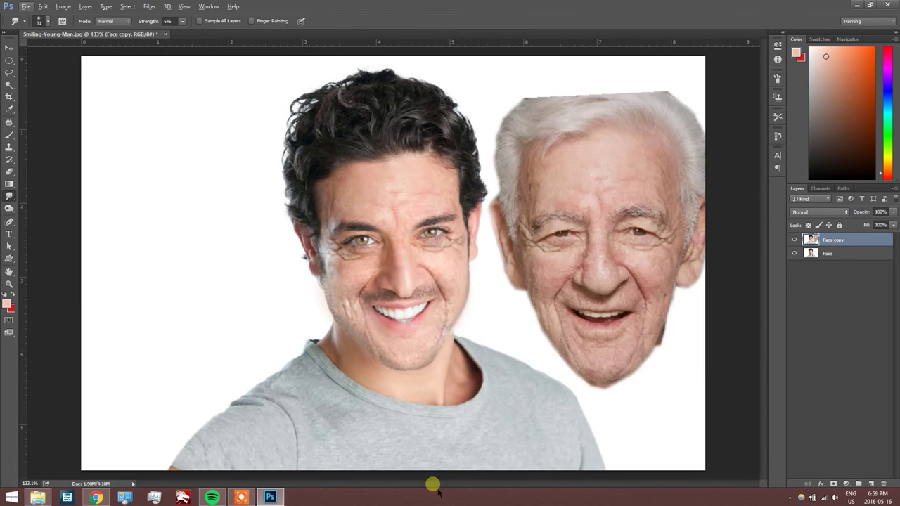
{"action": "scroll", "coordinate": [612, 295], "scroll_direction": "up", "scroll_amount": 5}
{"action": "left_click", "coordinate": [10, 71]}
{"action": "mouse_move", "coordinate": [145, 186]}
{"action": "left_mouse_down"}
{"action": "mouse_move", "coordinate": [125, 282]}
{"action": "mouse_move", "coordinate": [152, 332]}
{"action": "mouse_move", "coordinate": [217, 286]}
{"action": "left_mouse_up"}
{"action": "mouse_move", "coordinate": [158, 253]}
{"action": "left_mouse_down"}
{"action": "mouse_move", "coordinate": [508, 258]}
{"action": "mouse_move", "coordinate": [595, 243]}
{"action": "left_mouse_up"}
{"action": "left_click", "coordinate": [9, 122]}
{"action": "left_click_drag", "start_coordinate": [573, 285], "coordinate": [150, 291]}
{"action": "key", "text": "ctrl+d"}
{"action": "scroll", "coordinate": [260, 263], "scroll_direction": "down", "scroll_amount": 8}
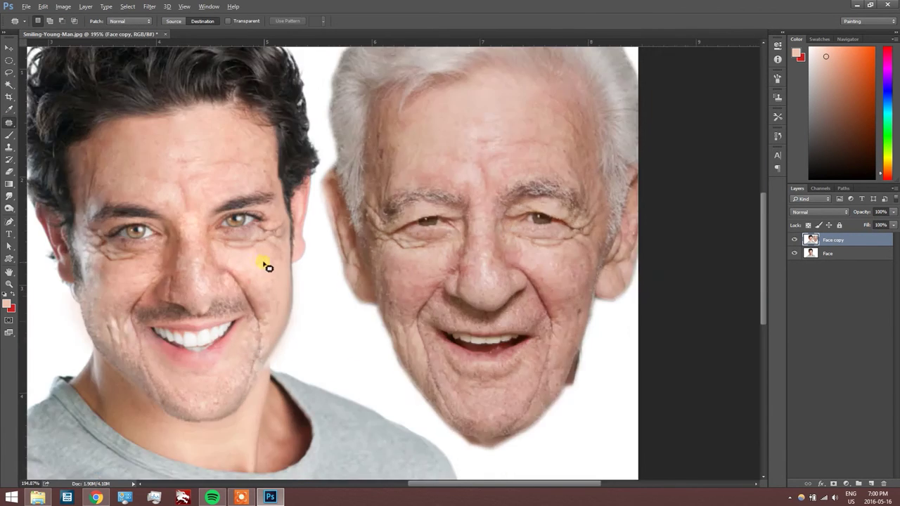
- Erase the excess patched texture from the young man's nose and its bridge with a 34 px eraser at 19% opacity
{"action": "scroll", "coordinate": [157, 291], "scroll_direction": "up", "scroll_amount": 11}
{"action": "scroll", "coordinate": [291, 232], "scroll_direction": "down", "scroll_amount": 3}
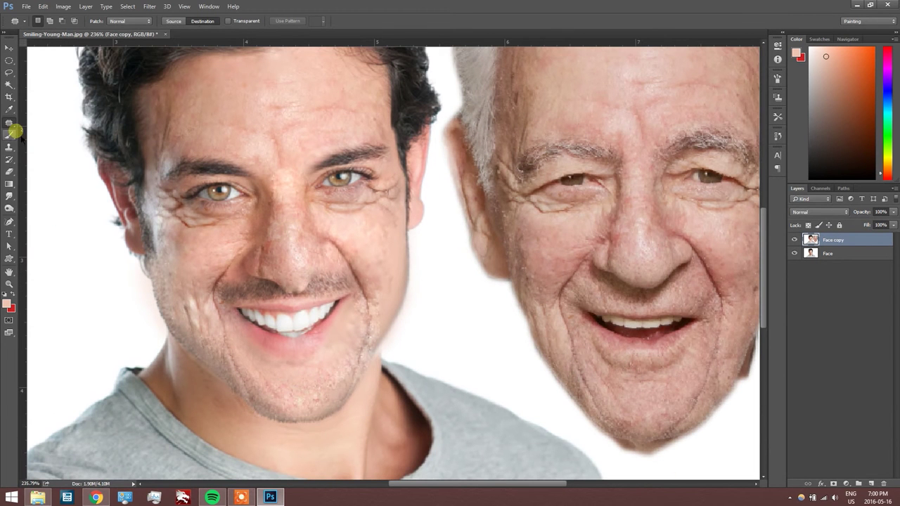
{"action": "left_click", "coordinate": [12, 199]}
{"action": "left_click", "coordinate": [18, 211]}
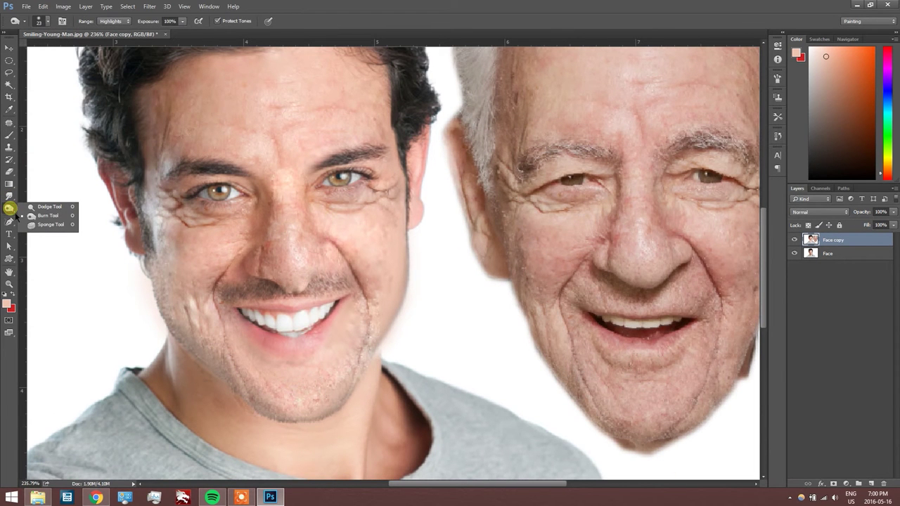
{"action": "left_click", "coordinate": [9, 170]}
{"action": "scroll", "coordinate": [335, 245], "scroll_direction": "up", "scroll_amount": 2}
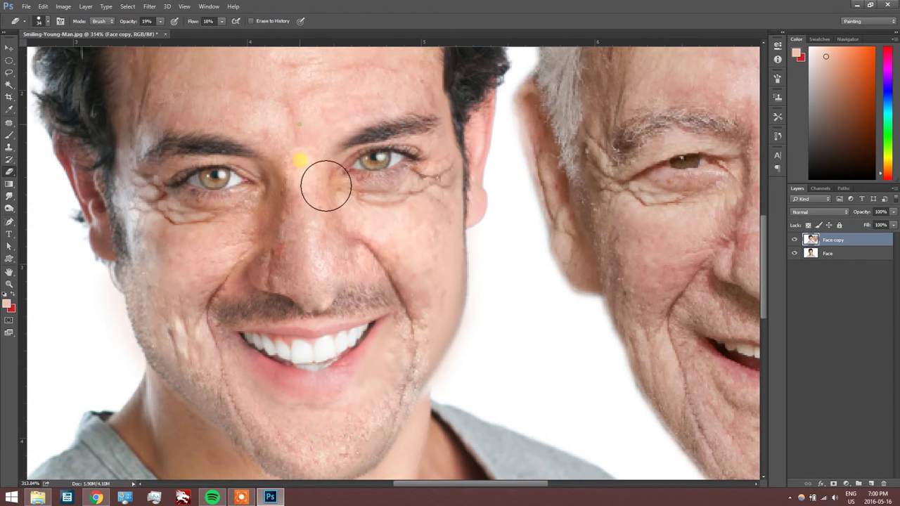
{"action": "mouse_move", "coordinate": [370, 260]}
{"action": "left_mouse_down"}
{"action": "mouse_move", "coordinate": [348, 325]}
{"action": "mouse_move", "coordinate": [295, 301]}
{"action": "mouse_move", "coordinate": [314, 267]}
{"action": "mouse_move", "coordinate": [357, 263]}
{"action": "mouse_move", "coordinate": [387, 231]}
{"action": "mouse_move", "coordinate": [296, 258]}
{"action": "left_mouse_up"}
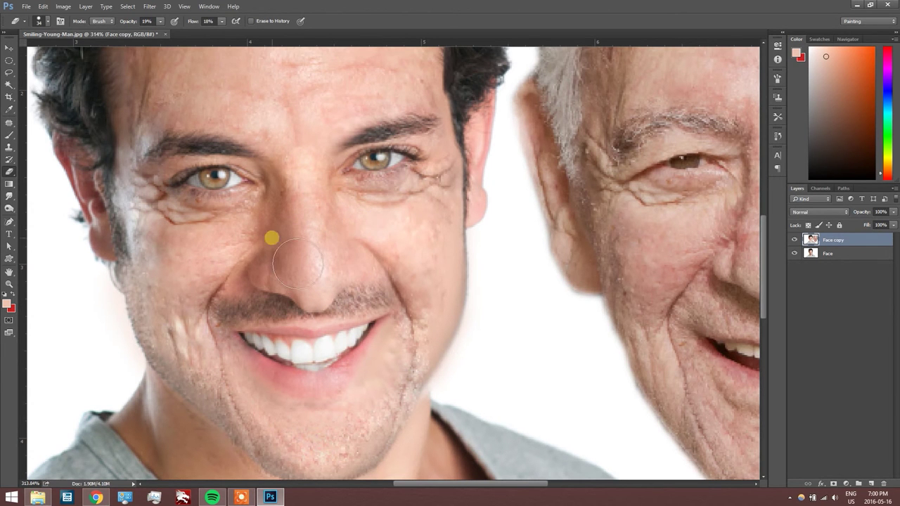
{"action": "left_click_drag", "start_coordinate": [331, 177], "coordinate": [309, 186]}
{"action": "scroll", "coordinate": [377, 358], "scroll_direction": "up", "scroll_amount": 2}
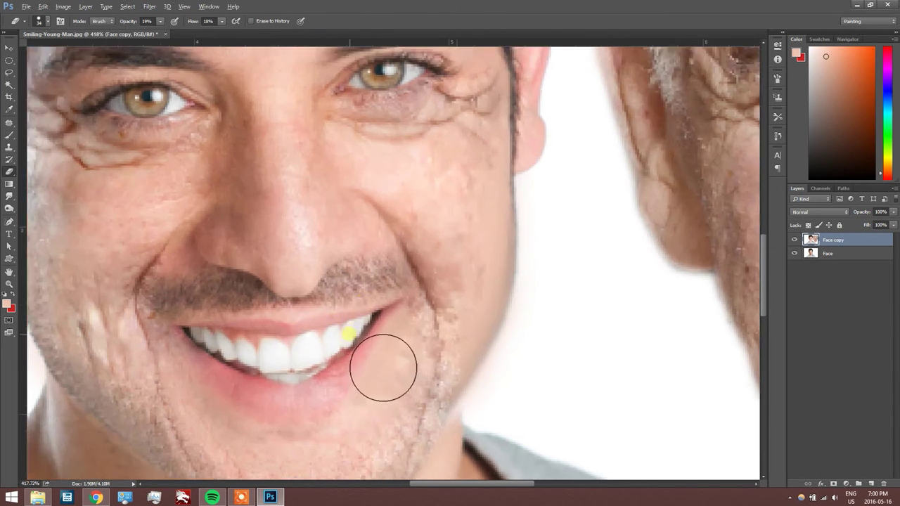
- Erase excess patched texture around the young man's mouth and soften the wrinkles beside his eyes, comparing the Face copy layer with the original
{"action": "mouse_move", "coordinate": [328, 330]}
{"action": "left_mouse_down"}
{"action": "mouse_move", "coordinate": [373, 346]}
{"action": "mouse_move", "coordinate": [316, 346]}
{"action": "mouse_move", "coordinate": [360, 344]}
{"action": "mouse_move", "coordinate": [253, 321]}
{"action": "mouse_move", "coordinate": [375, 337]}
{"action": "mouse_move", "coordinate": [270, 286]}
{"action": "mouse_move", "coordinate": [347, 288]}
{"action": "left_mouse_up"}
{"action": "scroll", "coordinate": [289, 380], "scroll_direction": "down", "scroll_amount": 3}
{"action": "scroll", "coordinate": [366, 415], "scroll_direction": "down", "scroll_amount": 3}
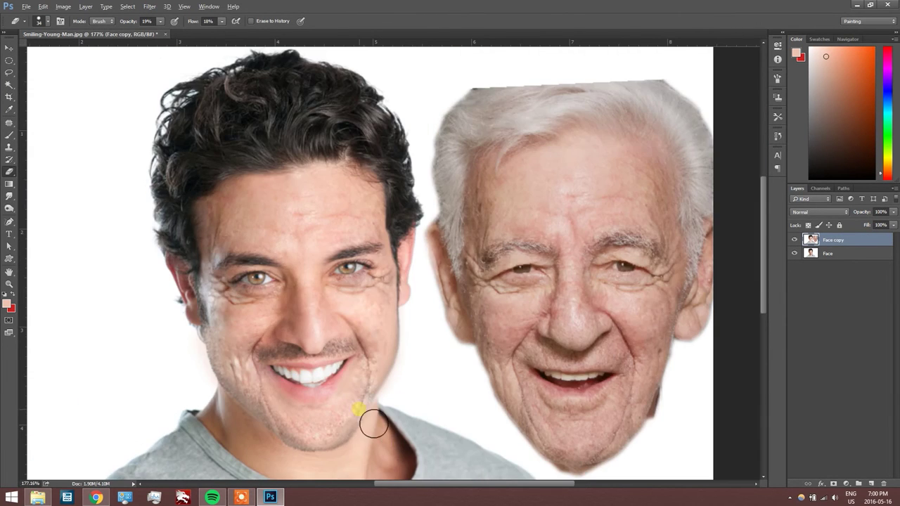
{"action": "scroll", "coordinate": [410, 333], "scroll_direction": "up", "scroll_amount": 4}
{"action": "scroll", "coordinate": [594, 388], "scroll_direction": "down", "scroll_amount": 5}
{"action": "scroll", "coordinate": [371, 358], "scroll_direction": "up", "scroll_amount": 4}
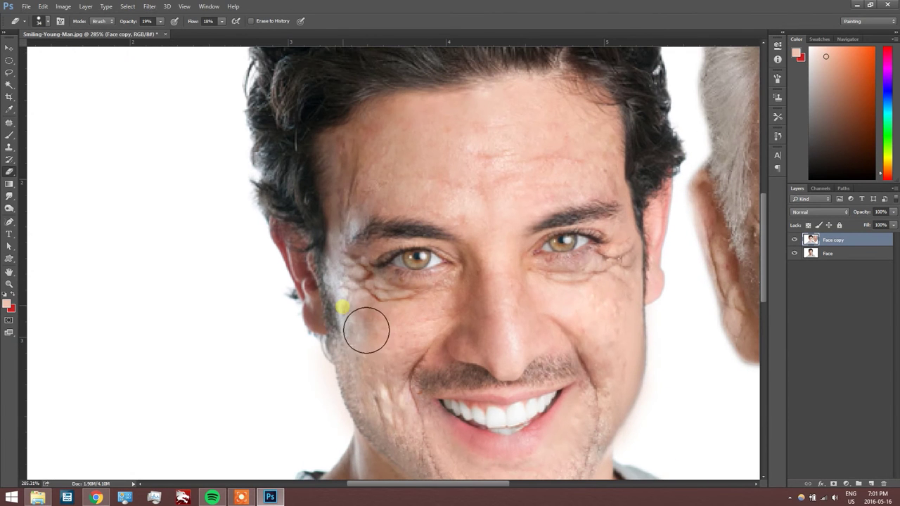
{"action": "mouse_move", "coordinate": [645, 280]}
{"action": "left_mouse_down"}
{"action": "mouse_move", "coordinate": [416, 328]}
{"action": "mouse_move", "coordinate": [462, 317]}
{"action": "mouse_move", "coordinate": [433, 390]}
{"action": "left_mouse_up"}
{"action": "scroll", "coordinate": [619, 285], "scroll_direction": "down", "scroll_amount": 5}
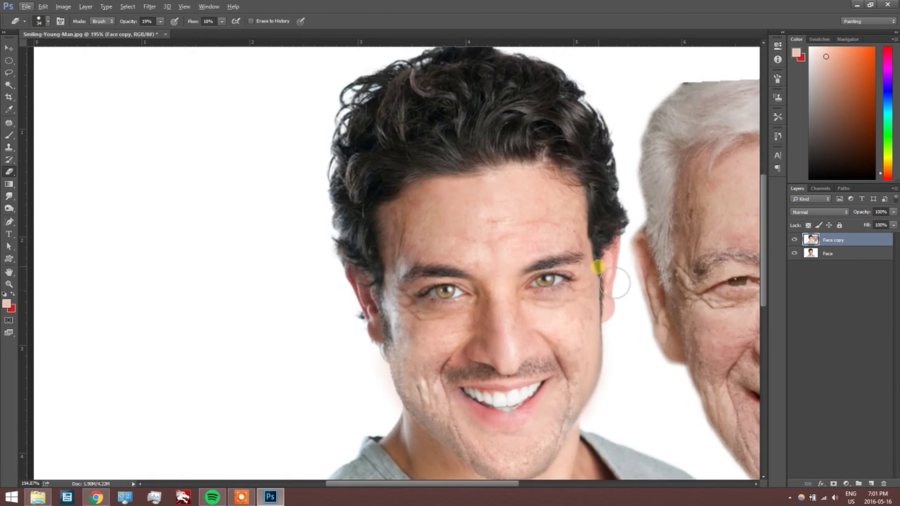
{"action": "scroll", "coordinate": [391, 345], "scroll_direction": "up", "scroll_amount": 5}
{"action": "scroll", "coordinate": [555, 332], "scroll_direction": "down", "scroll_amount": 4}
{"action": "scroll", "coordinate": [653, 326], "scroll_direction": "up", "scroll_amount": 5}
{"action": "mouse_move", "coordinate": [382, 331]}
{"action": "left_mouse_down"}
{"action": "mouse_move", "coordinate": [370, 361]}
{"action": "mouse_move", "coordinate": [378, 393]}
{"action": "mouse_move", "coordinate": [365, 313]}
{"action": "mouse_move", "coordinate": [382, 371]}
{"action": "mouse_move", "coordinate": [375, 300]}
{"action": "mouse_move", "coordinate": [380, 338]}
{"action": "left_mouse_up"}
{"action": "left_click", "coordinate": [794, 240]}
{"action": "left_click", "coordinate": [794, 240]}
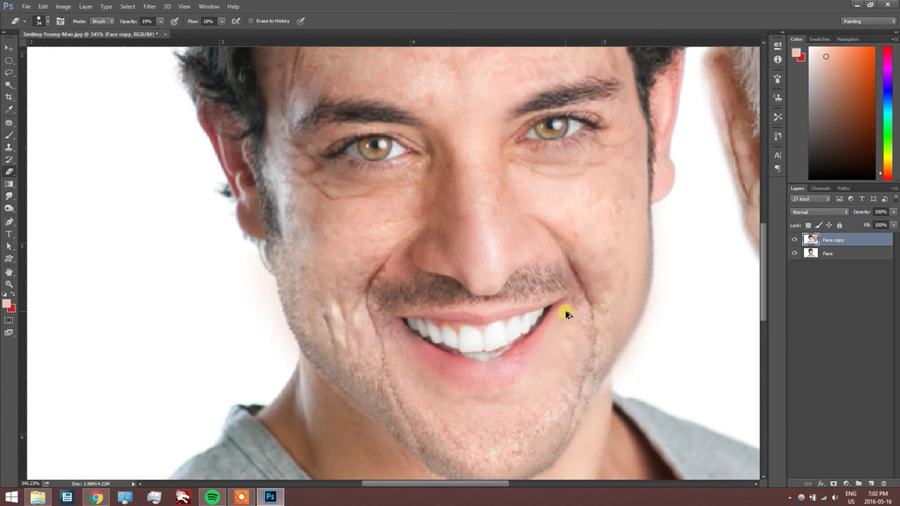
- Outline the young man's upper teeth with the Magnetic Lasso and add the lower teeth to the selection
{"action": "scroll", "coordinate": [568, 312], "scroll_direction": "down", "scroll_amount": 2}
{"action": "left_click_drag", "start_coordinate": [519, 484], "coordinate": [547, 485]}
{"action": "scroll", "coordinate": [404, 367], "scroll_direction": "up", "scroll_amount": 4}
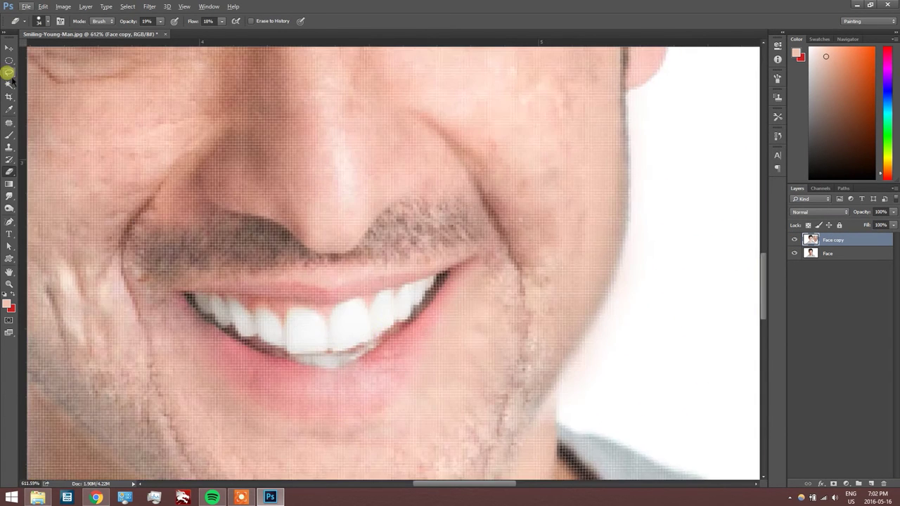
{"action": "key", "text": "l"}
{"action": "scroll", "coordinate": [195, 271], "scroll_direction": "down", "scroll_amount": 2}
{"action": "left_click_drag", "start_coordinate": [8, 69], "coordinate": [49, 93]}
{"action": "left_click", "coordinate": [193, 292]}
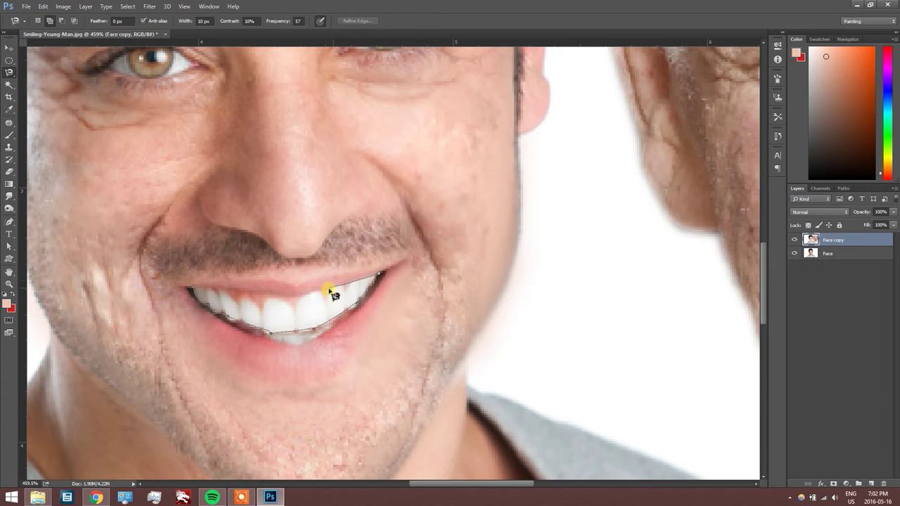
{"action": "left_click", "coordinate": [200, 291]}
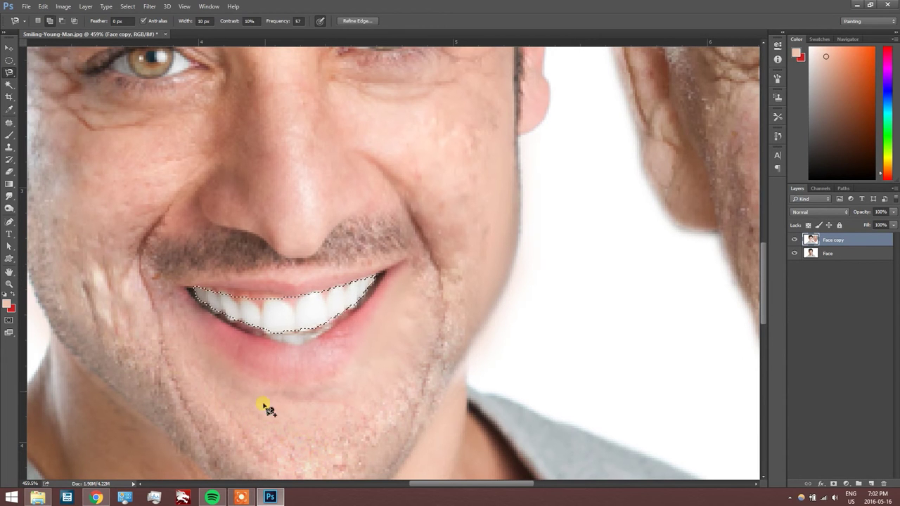
{"action": "left_click", "coordinate": [254, 334]}
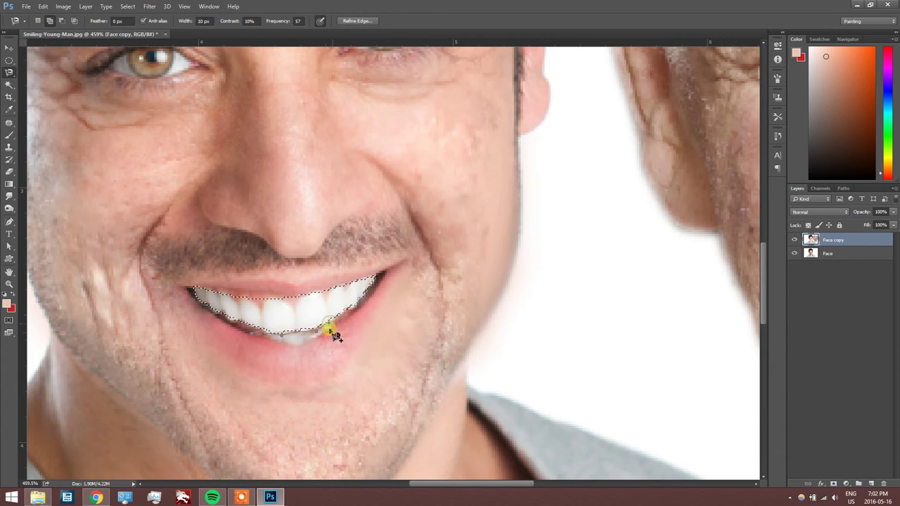
{"action": "left_click", "coordinate": [260, 337]}
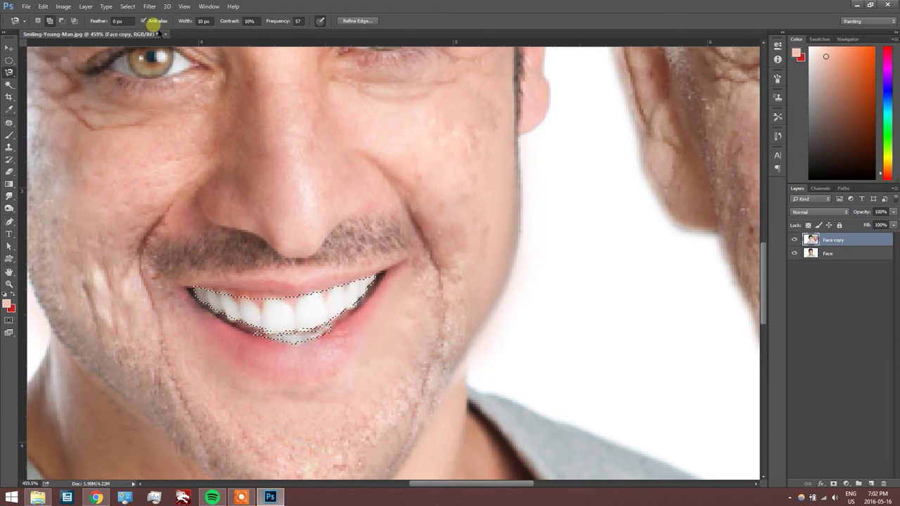
- Feather the teeth selection and tint it with a Photo Filter using the yellow colour ecd300 at 25% density
{"action": "left_click", "coordinate": [128, 6]}
{"action": "left_click", "coordinate": [242, 163]}
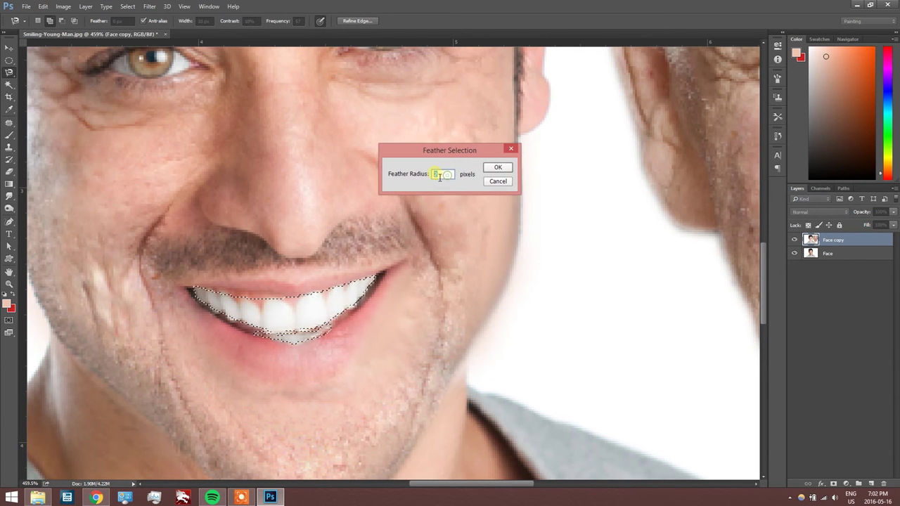
{"action": "left_click", "coordinate": [499, 167]}
{"action": "left_click", "coordinate": [63, 7]}
{"action": "mouse_move", "coordinate": [105, 30]}
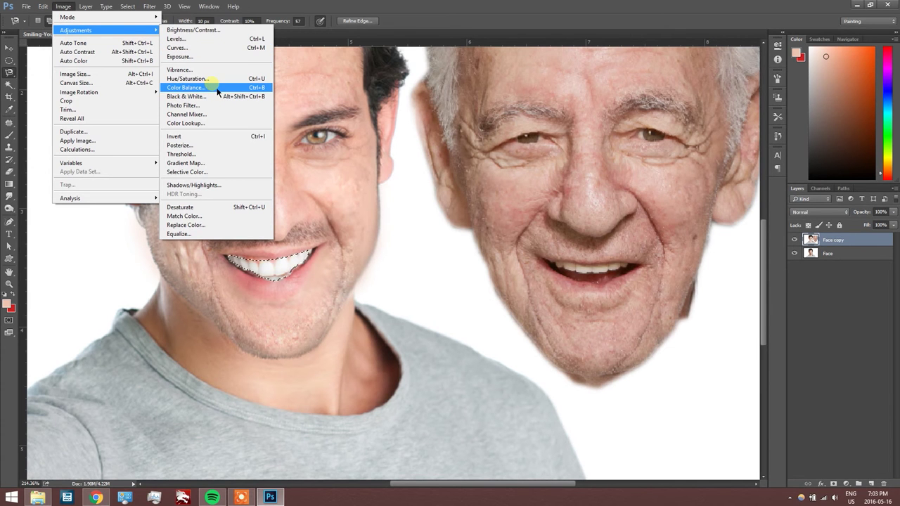
{"action": "left_click", "coordinate": [212, 107]}
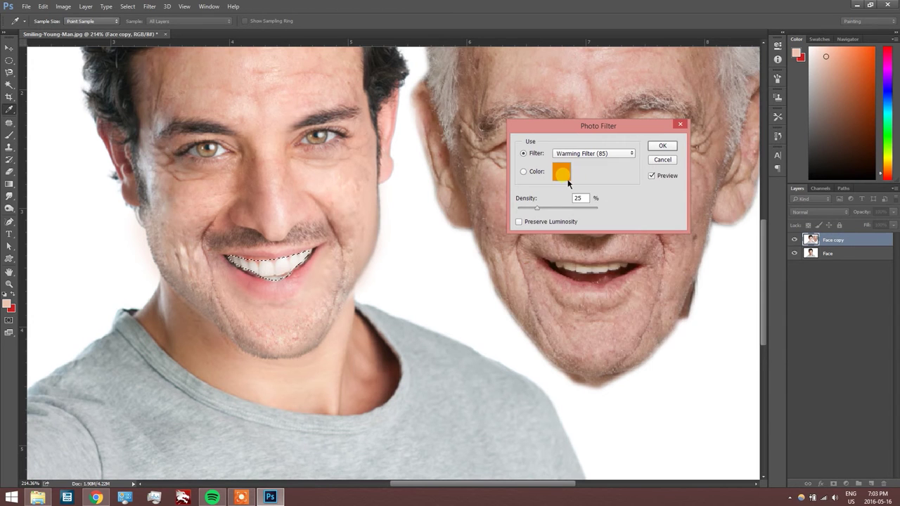
{"action": "left_click", "coordinate": [565, 177]}
{"action": "left_click_drag", "start_coordinate": [681, 318], "coordinate": [682, 313]}
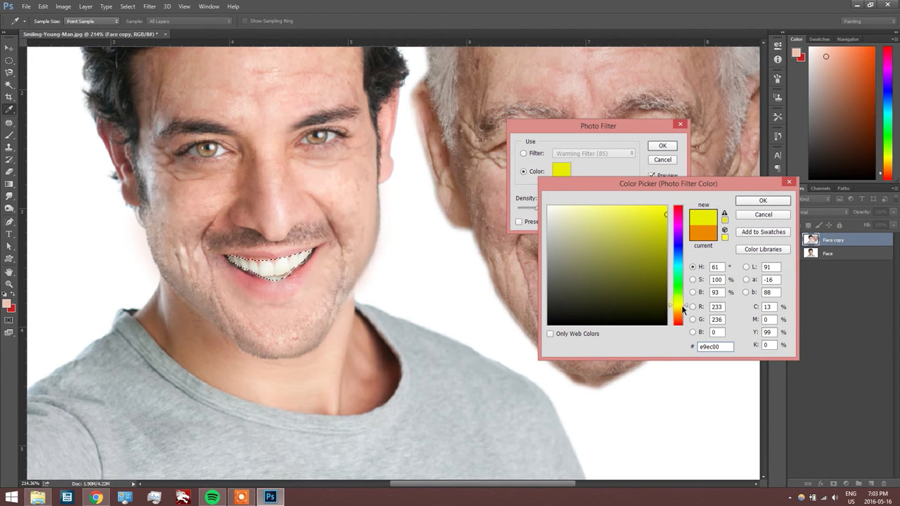
{"action": "left_click_drag", "start_coordinate": [686, 312], "coordinate": [687, 314]}
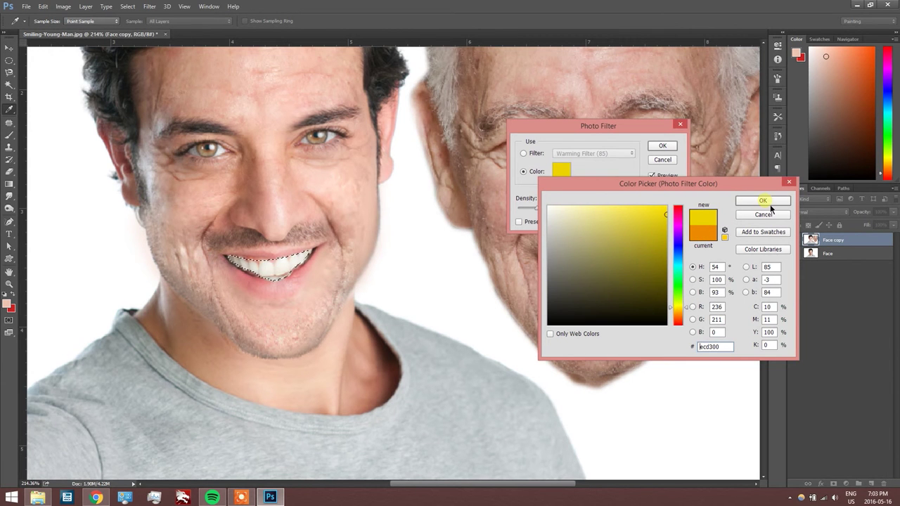
{"action": "left_click", "coordinate": [764, 202]}
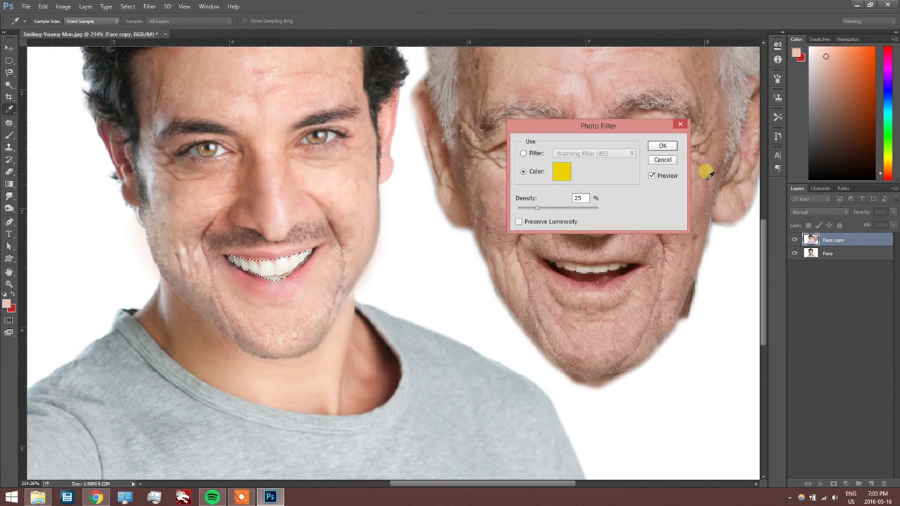
{"action": "left_click", "coordinate": [667, 149]}
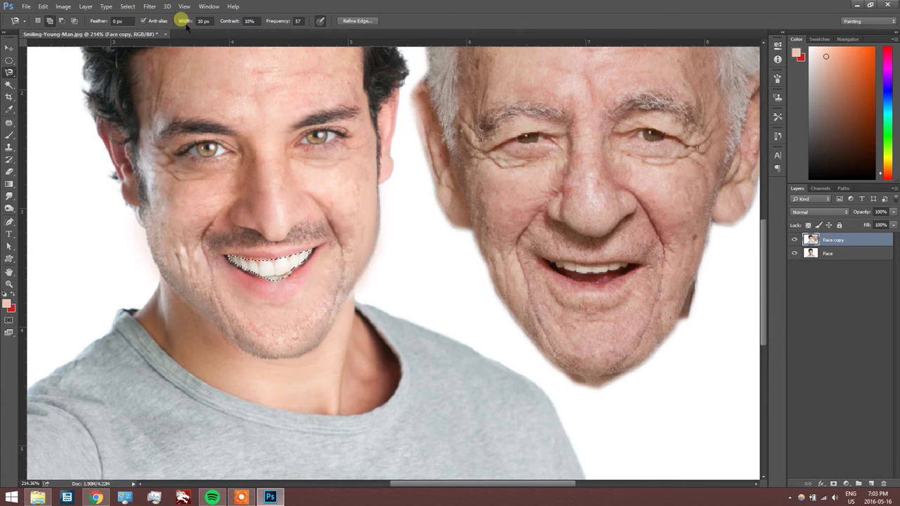
- Shift the teeth's midtone Color Balance to -28 towards yellow and deselect with the regular Lasso tool
{"action": "left_click", "coordinate": [63, 7]}
{"action": "mouse_move", "coordinate": [80, 31]}
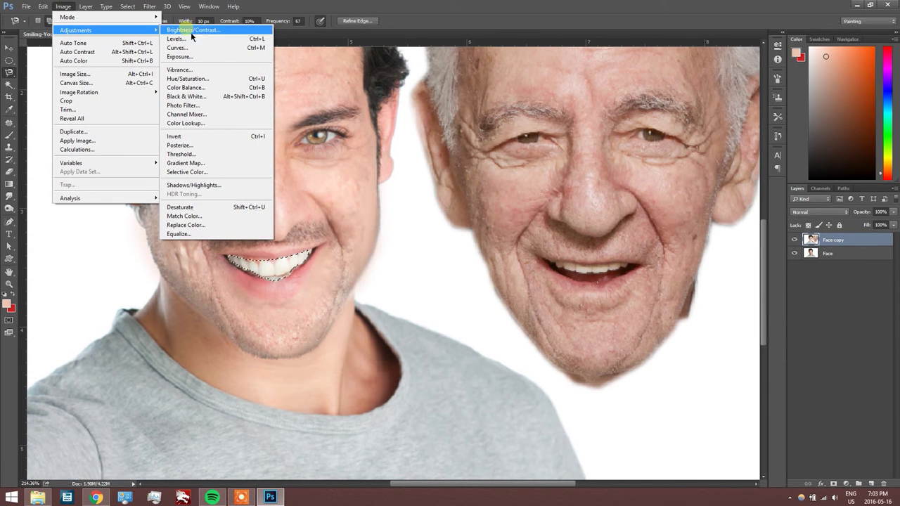
{"action": "left_click", "coordinate": [211, 89]}
{"action": "left_click_drag", "start_coordinate": [702, 234], "coordinate": [691, 234]}
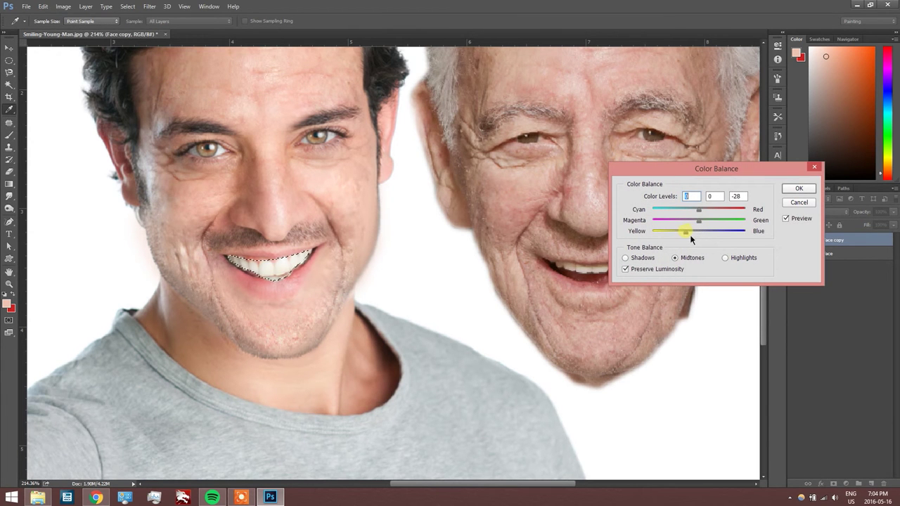
{"action": "left_click", "coordinate": [799, 189]}
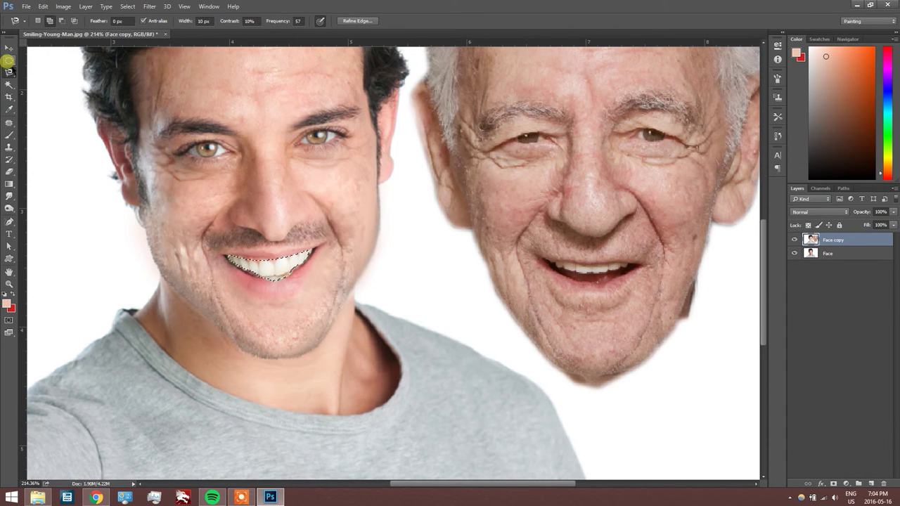
{"action": "right_click", "coordinate": [10, 73]}
{"action": "left_click", "coordinate": [42, 73]}
{"action": "left_click", "coordinate": [356, 200]}
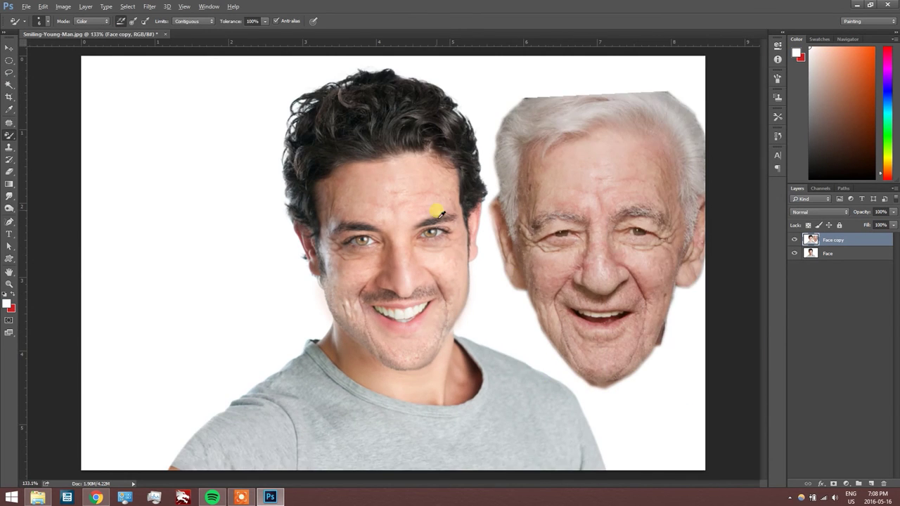
- Lasso the iris of the young man's eye on the image's right side and feather the selection
{"action": "scroll", "coordinate": [450, 220], "scroll_direction": "up", "scroll_amount": 5}
{"action": "left_click", "coordinate": [9, 73]}
{"action": "mouse_move", "coordinate": [451, 254]}
{"action": "left_mouse_down"}
{"action": "mouse_move", "coordinate": [417, 281]}
{"action": "mouse_move", "coordinate": [383, 261]}
{"action": "mouse_move", "coordinate": [404, 240]}
{"action": "mouse_move", "coordinate": [449, 251]}
{"action": "left_mouse_up"}
{"action": "left_click", "coordinate": [149, 6]}
{"action": "mouse_move", "coordinate": [127, 6]}
{"action": "mouse_move", "coordinate": [191, 133]}
{"action": "left_click", "coordinate": [249, 164]}
{"action": "left_click", "coordinate": [501, 159]}
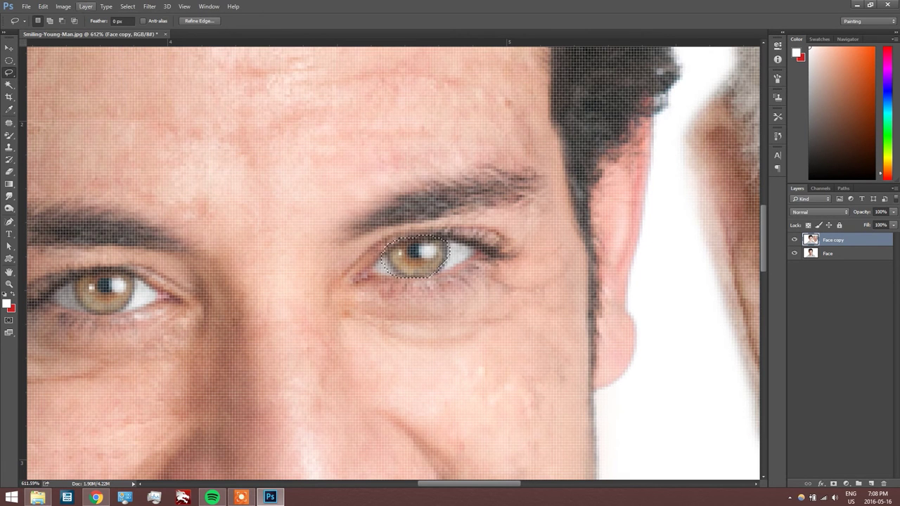
- Reduce the saturation of the selected iris with Hue/Saturation for a duller, greyer eye
{"action": "left_click", "coordinate": [63, 6]}
{"action": "mouse_move", "coordinate": [84, 26]}
{"action": "left_click", "coordinate": [200, 83]}
{"action": "left_click_drag", "start_coordinate": [730, 130], "coordinate": [719, 130]}
{"action": "left_click", "coordinate": [833, 57]}
- Select the iris of the young man's other eye with a feathered lasso and reduce its saturation with Hue/Saturation
{"action": "mouse_move", "coordinate": [127, 274]}
{"action": "left_mouse_down"}
{"action": "mouse_move", "coordinate": [114, 313]}
{"action": "mouse_move", "coordinate": [76, 288]}
{"action": "mouse_move", "coordinate": [96, 272]}
{"action": "mouse_move", "coordinate": [130, 275]}
{"action": "left_mouse_up"}
{"action": "left_click", "coordinate": [125, 7]}
{"action": "mouse_move", "coordinate": [197, 132]}
{"action": "left_click", "coordinate": [277, 164]}
{"action": "left_click", "coordinate": [497, 169]}
{"action": "left_click", "coordinate": [63, 6]}
{"action": "mouse_move", "coordinate": [92, 34]}
{"action": "left_click", "coordinate": [203, 83]}
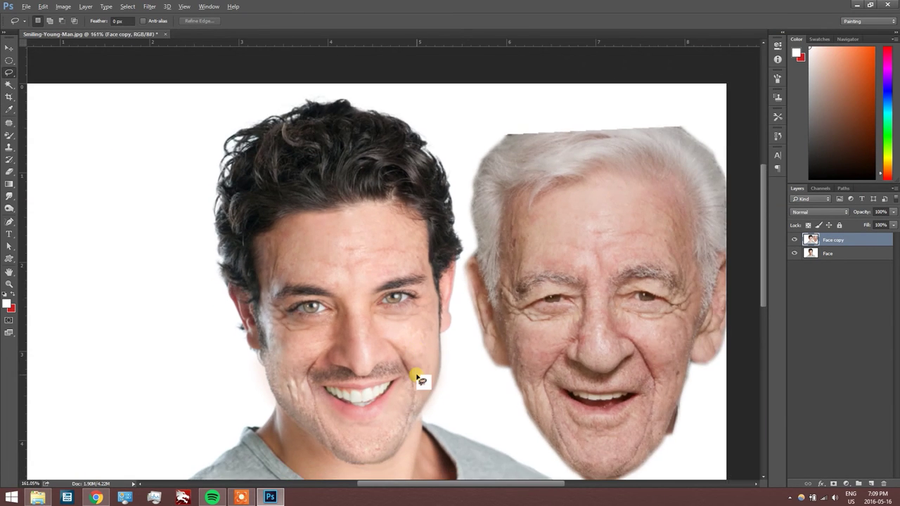
{"action": "scroll", "coordinate": [417, 378], "scroll_direction": "down", "scroll_amount": 3}
- Lasso all of the young man's hair, following the hairline down to both ears, and feather the selection
{"action": "key", "text": "e"}
{"action": "key", "text": "l"}
{"action": "mouse_move", "coordinate": [357, 83]}
{"action": "left_mouse_down"}
{"action": "mouse_move", "coordinate": [281, 239]}
{"action": "mouse_move", "coordinate": [314, 235]}
{"action": "mouse_move", "coordinate": [390, 167]}
{"action": "mouse_move", "coordinate": [457, 191]}
{"action": "mouse_move", "coordinate": [462, 237]}
{"action": "mouse_move", "coordinate": [480, 146]}
{"action": "left_mouse_up"}
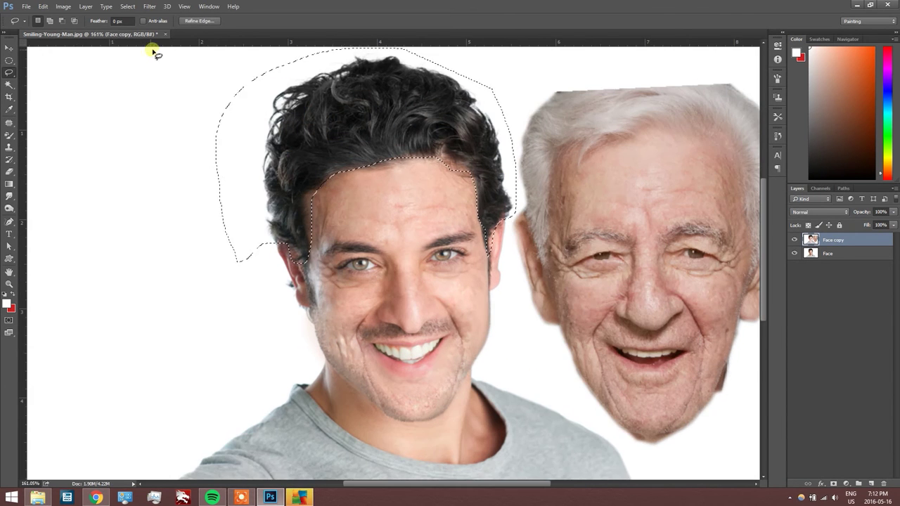
{"action": "left_click", "coordinate": [63, 6]}
{"action": "mouse_move", "coordinate": [128, 7]}
{"action": "mouse_move", "coordinate": [201, 130]}
{"action": "left_click", "coordinate": [236, 163]}
{"action": "left_click", "coordinate": [496, 168]}
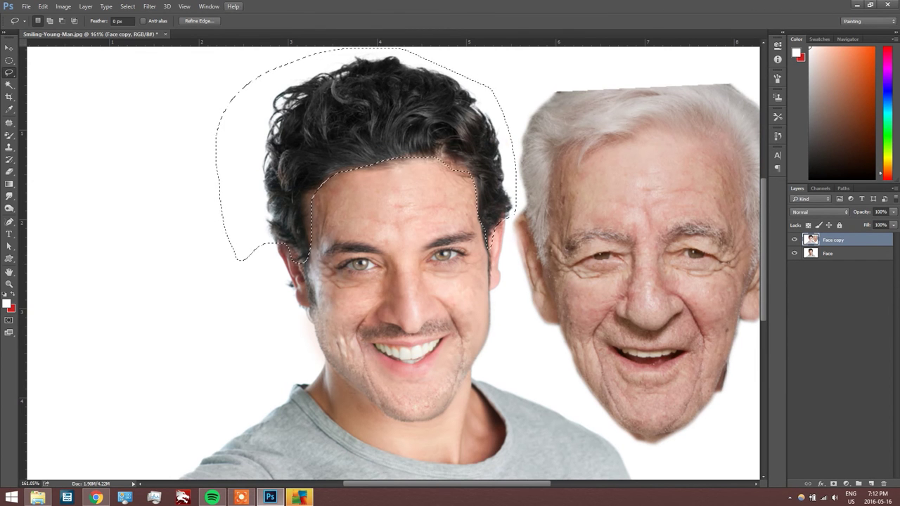
- Turn the selected hair grey with Levels by setting the midtone input to 3.34, and deselect it
{"action": "left_click", "coordinate": [63, 6]}
{"action": "mouse_move", "coordinate": [101, 28]}
{"action": "left_click", "coordinate": [201, 39]}
{"action": "left_click_drag", "start_coordinate": [593, 142], "coordinate": [550, 154]}
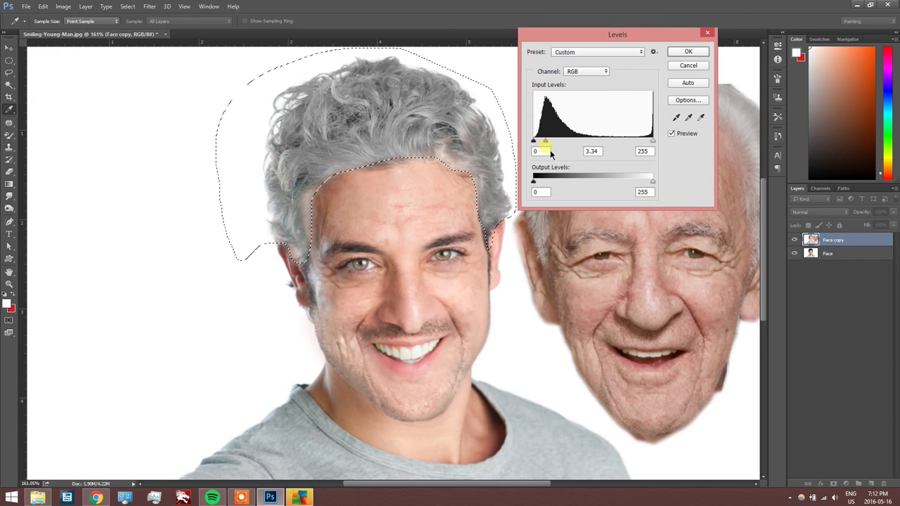
{"action": "key", "text": "Return"}
{"action": "key", "text": "l"}
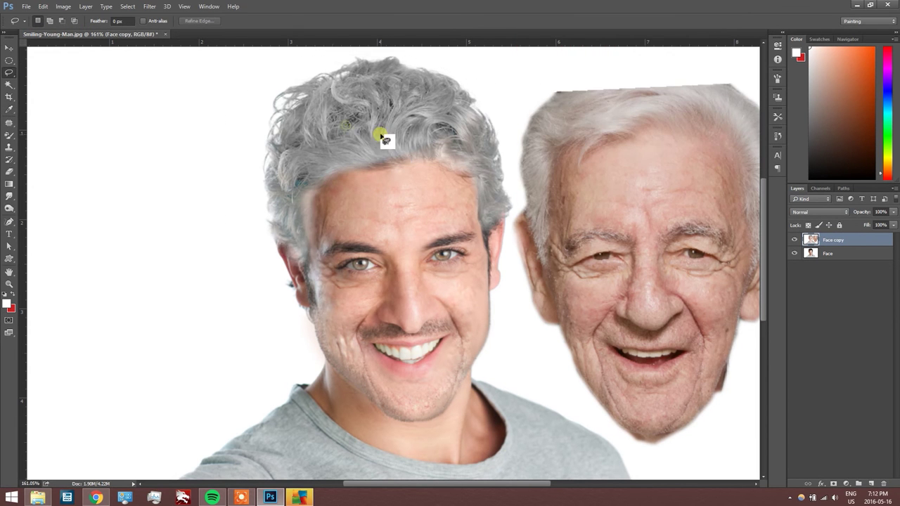
{"action": "key", "text": "ctrl+d"}
- Erase the grey fringe along the young man's temple and hairline with a 9 px eraser at 10% opacity and 40% flow
{"action": "scroll", "coordinate": [419, 173], "scroll_direction": "up", "scroll_amount": 3}
{"action": "scroll", "coordinate": [418, 174], "scroll_direction": "up", "scroll_amount": 1}
{"action": "key", "text": "e"}
{"action": "key", "text": "alt+e"}
{"action": "left_click", "coordinate": [236, 225]}
{"action": "left_click_drag", "start_coordinate": [221, 218], "coordinate": [229, 269]}
{"action": "key", "text": "ctrl+z"}
{"action": "left_click_drag", "start_coordinate": [160, 21], "coordinate": [147, 40]}
{"action": "left_click_drag", "start_coordinate": [222, 21], "coordinate": [233, 40]}
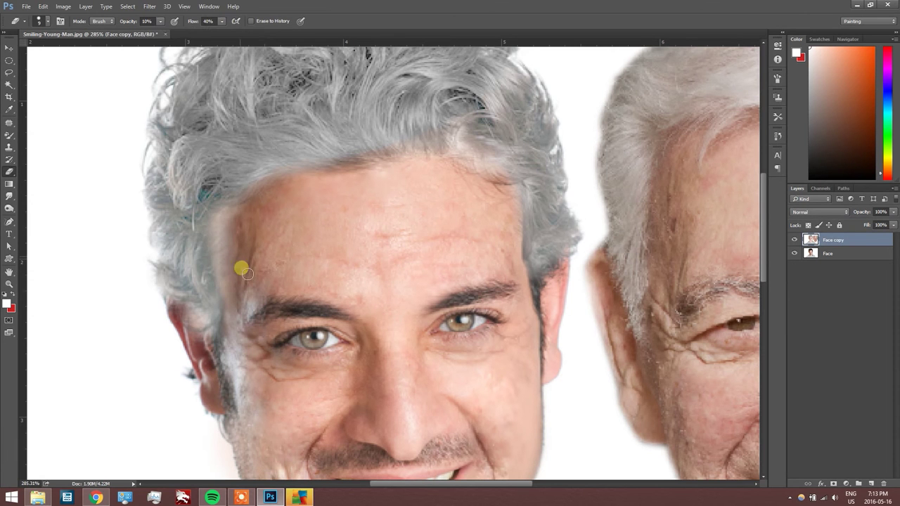
{"action": "left_click_drag", "start_coordinate": [218, 289], "coordinate": [213, 229]}
{"action": "mouse_move", "coordinate": [235, 264]}
{"action": "left_mouse_down"}
{"action": "mouse_move", "coordinate": [231, 208]}
{"action": "mouse_move", "coordinate": [233, 301]}
{"action": "left_mouse_up"}
{"action": "mouse_move", "coordinate": [308, 180]}
{"action": "left_mouse_down"}
{"action": "mouse_move", "coordinate": [407, 163]}
{"action": "mouse_move", "coordinate": [332, 140]}
{"action": "left_mouse_up"}
{"action": "left_click_drag", "start_coordinate": [387, 144], "coordinate": [525, 197]}
- Smudge the grey hair into the hairline above the middle of the forehead at 57% strength
{"action": "left_click", "coordinate": [9, 196]}
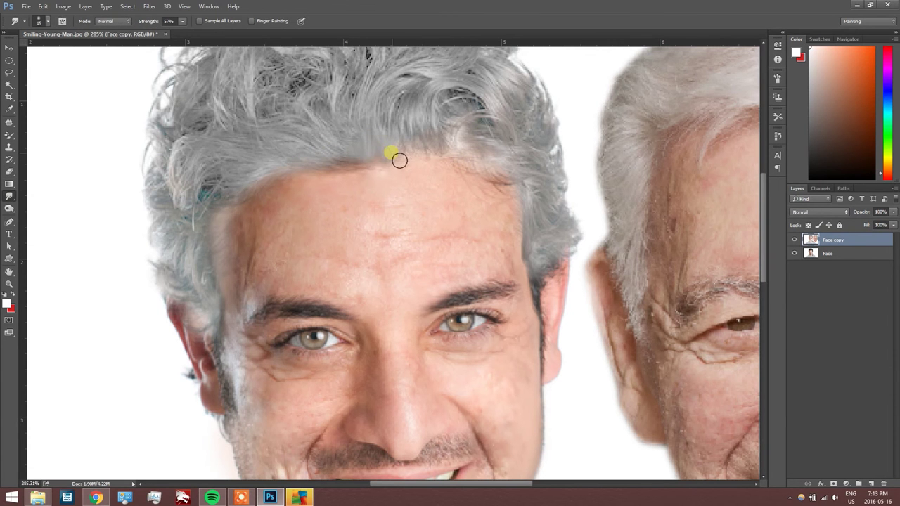
{"action": "key", "text": "l"}
{"action": "left_click_drag", "start_coordinate": [404, 154], "coordinate": [396, 187]}
{"action": "left_click", "coordinate": [430, 182]}
- Erase the remaining grey edge along the hairline and down the sideburn beside the ear at 10% opacity
{"action": "left_click", "coordinate": [9, 172]}
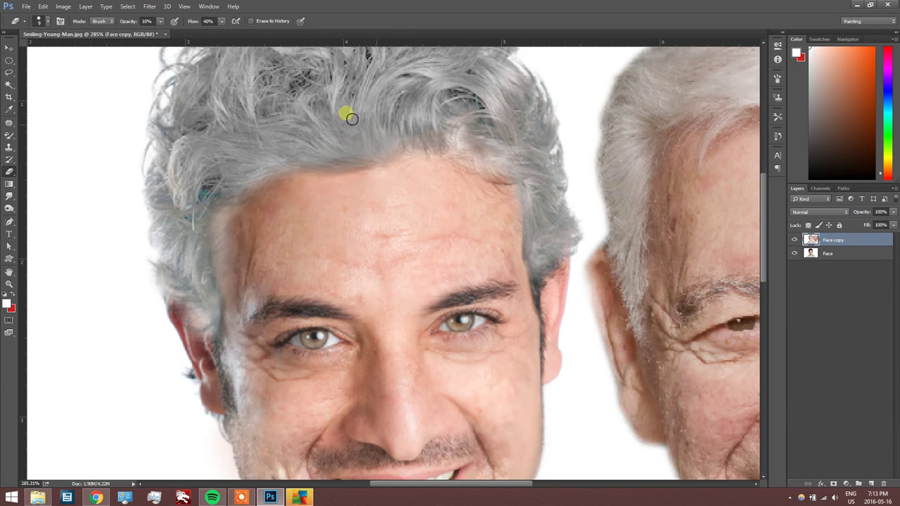
{"action": "scroll", "coordinate": [353, 144], "scroll_direction": "up", "scroll_amount": 1}
{"action": "mouse_move", "coordinate": [353, 144]}
{"action": "left_mouse_down"}
{"action": "mouse_move", "coordinate": [448, 190]}
{"action": "mouse_move", "coordinate": [456, 204]}
{"action": "mouse_move", "coordinate": [493, 137]}
{"action": "mouse_move", "coordinate": [484, 241]}
{"action": "mouse_move", "coordinate": [501, 206]}
{"action": "mouse_move", "coordinate": [555, 188]}
{"action": "mouse_move", "coordinate": [579, 279]}
{"action": "mouse_move", "coordinate": [530, 302]}
{"action": "mouse_move", "coordinate": [580, 166]}
{"action": "mouse_move", "coordinate": [548, 211]}
{"action": "mouse_move", "coordinate": [566, 152]}
{"action": "mouse_move", "coordinate": [560, 270]}
{"action": "mouse_move", "coordinate": [535, 242]}
{"action": "mouse_move", "coordinate": [537, 325]}
{"action": "mouse_move", "coordinate": [373, 256]}
{"action": "mouse_move", "coordinate": [213, 369]}
{"action": "mouse_move", "coordinate": [223, 331]}
{"action": "mouse_move", "coordinate": [218, 277]}
{"action": "mouse_move", "coordinate": [304, 209]}
{"action": "mouse_move", "coordinate": [211, 382]}
{"action": "left_mouse_up"}
{"action": "mouse_move", "coordinate": [228, 476]}
{"action": "left_mouse_down"}
{"action": "mouse_move", "coordinate": [212, 443]}
{"action": "mouse_move", "coordinate": [227, 259]}
{"action": "left_mouse_up"}
{"action": "scroll", "coordinate": [392, 232], "scroll_direction": "down", "scroll_amount": 10}
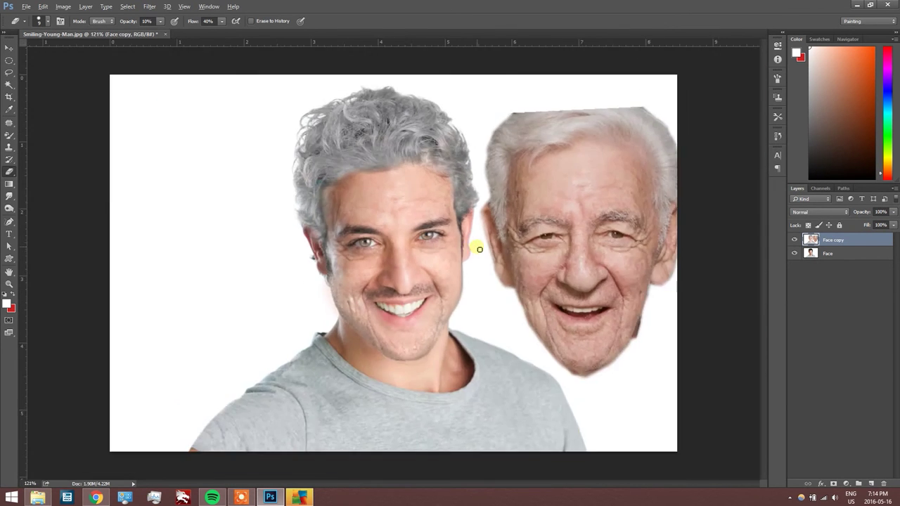
- Remove the leftover colour from the hair along the hairline with an 80 px Color Replacement brush in Color mode, using white
{"action": "scroll", "coordinate": [394, 176], "scroll_direction": "up", "scroll_amount": 14}
{"action": "left_click", "coordinate": [10, 137]}
{"action": "mouse_move", "coordinate": [352, 255]}
{"action": "left_mouse_down"}
{"action": "mouse_move", "coordinate": [459, 243]}
{"action": "mouse_move", "coordinate": [539, 218]}
{"action": "mouse_move", "coordinate": [441, 231]}
{"action": "mouse_move", "coordinate": [463, 223]}
{"action": "mouse_move", "coordinate": [728, 255]}
{"action": "left_mouse_up"}
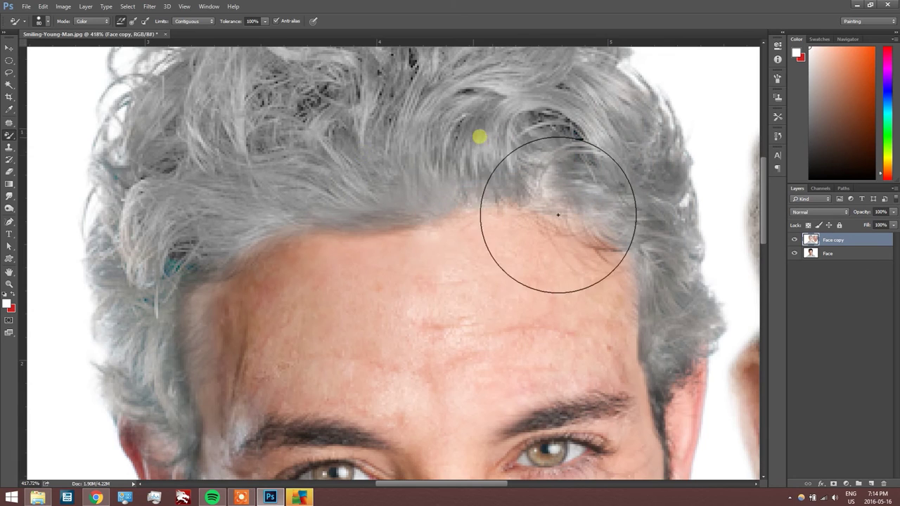
{"action": "scroll", "coordinate": [727, 255], "scroll_direction": "down", "scroll_amount": 3}
{"action": "scroll", "coordinate": [595, 179], "scroll_direction": "up", "scroll_amount": 5}
- Compare the aged face with the original by hiding and showing the Face copy layer
{"action": "scroll", "coordinate": [675, 146], "scroll_direction": "down", "scroll_amount": 10}
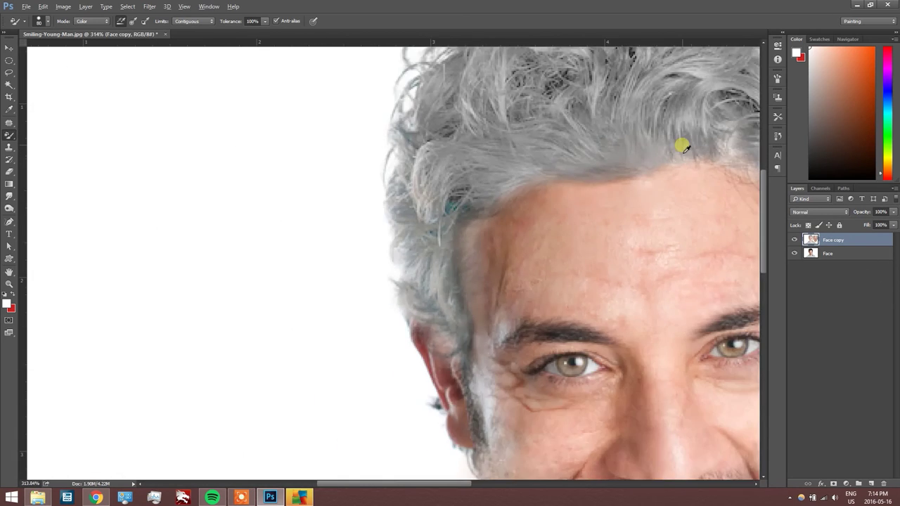
{"action": "scroll", "coordinate": [681, 146], "scroll_direction": "down", "scroll_amount": 1}
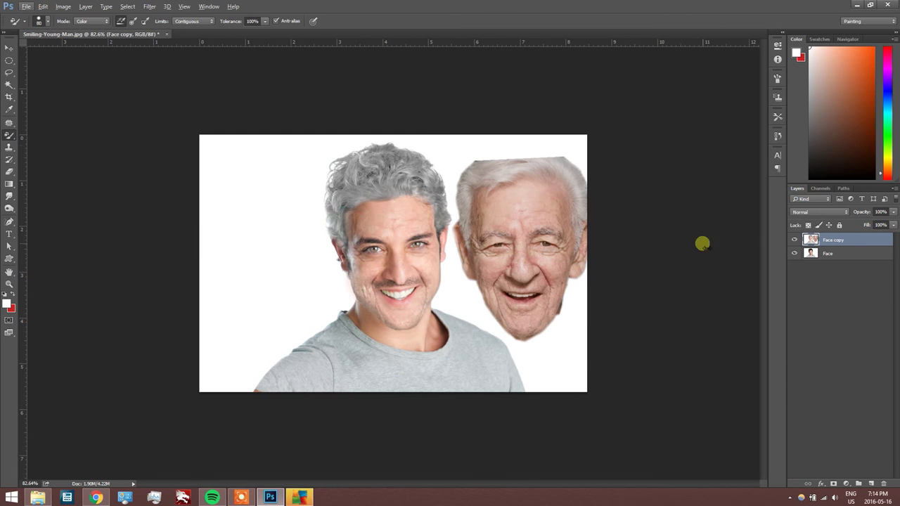
{"action": "left_click", "coordinate": [795, 241]}
{"action": "left_click", "coordinate": [795, 241]}
{"action": "left_click", "coordinate": [795, 241]}
{"action": "left_click", "coordinate": [795, 240]}
- Erase the patched skin covering the lip corner on the image's left side with the eraser at 10% opacity and 40% flow
{"action": "scroll", "coordinate": [387, 309], "scroll_direction": "up", "scroll_amount": 10}
{"action": "key", "text": "alt+["}
{"action": "key", "text": "alt+bracketright"}
{"action": "key", "text": "e"}
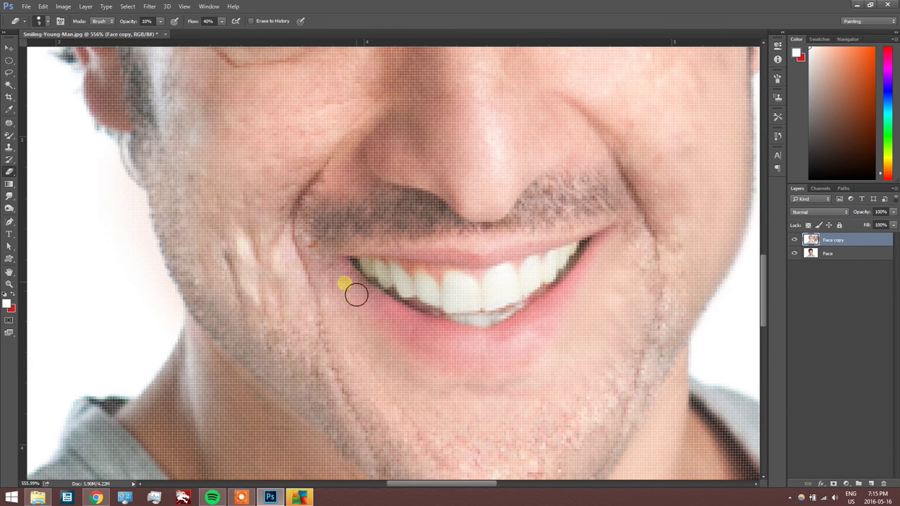
{"action": "left_click_drag", "start_coordinate": [333, 258], "coordinate": [394, 319]}
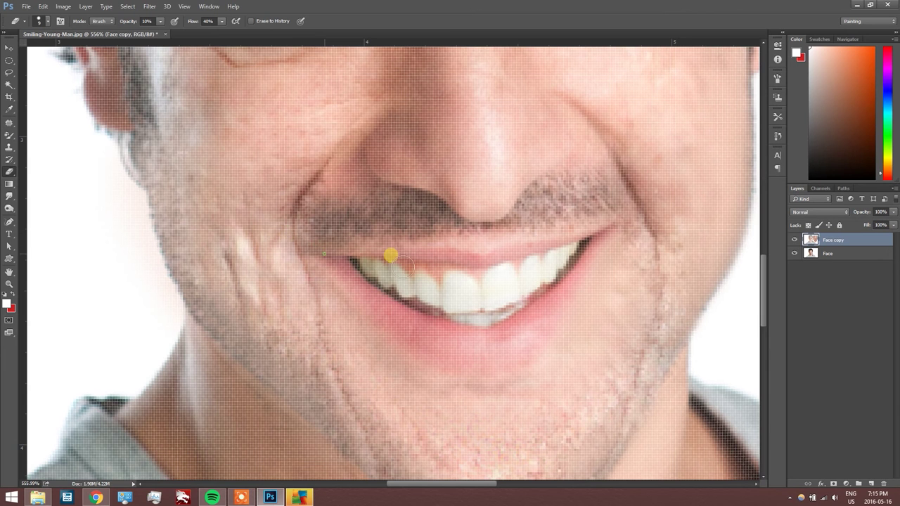
- Save the layered document in Photoshop format as Smiling-Young-Man.psd in the Reference Pictures folder
{"action": "scroll", "coordinate": [593, 345], "scroll_direction": "down", "scroll_amount": 6}
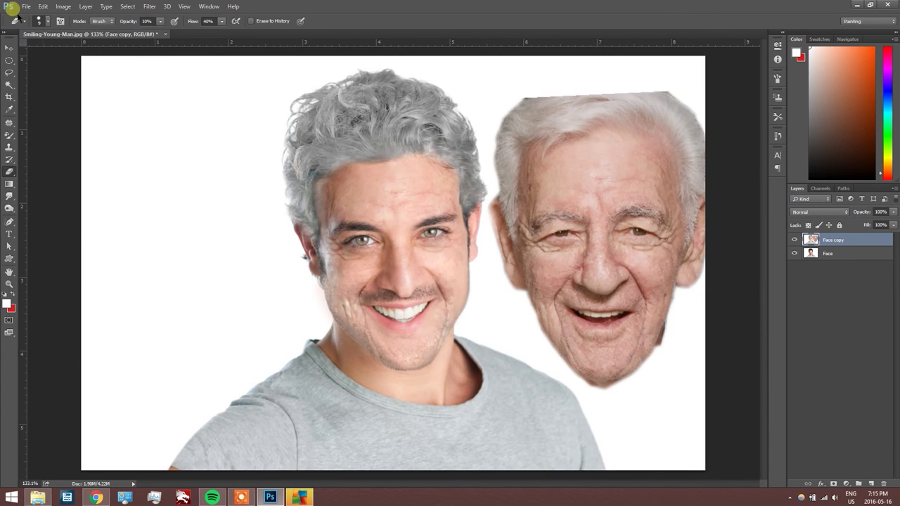
{"action": "left_click", "coordinate": [26, 7]}
{"action": "left_click", "coordinate": [38, 110]}
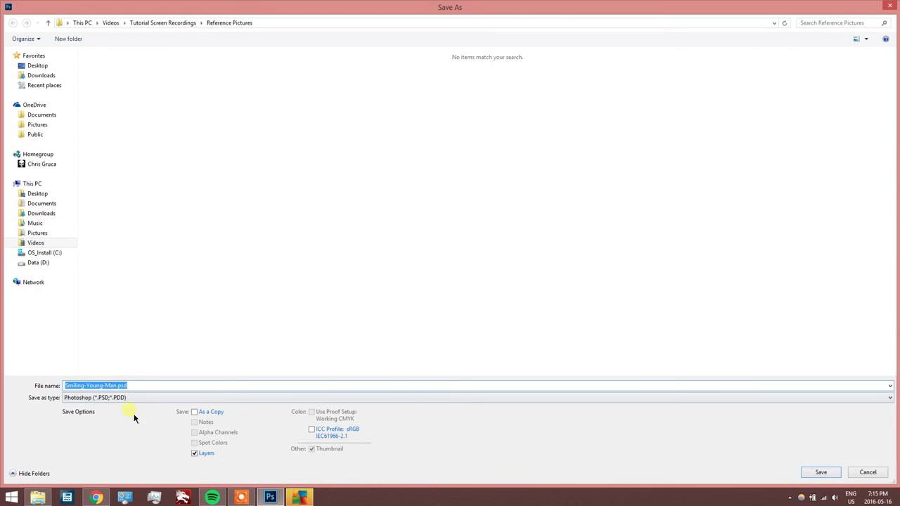
{"action": "left_click", "coordinate": [840, 473]}
{"action": "left_click", "coordinate": [566, 147]}
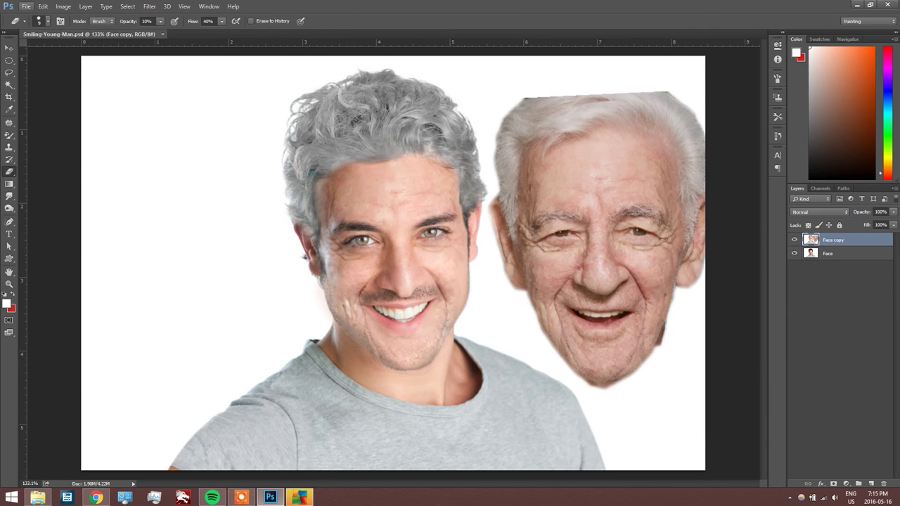
- Lasso the older man's face beside the young man on the Face copy layer, delete it and deselect
{"action": "left_click", "coordinate": [9, 72]}
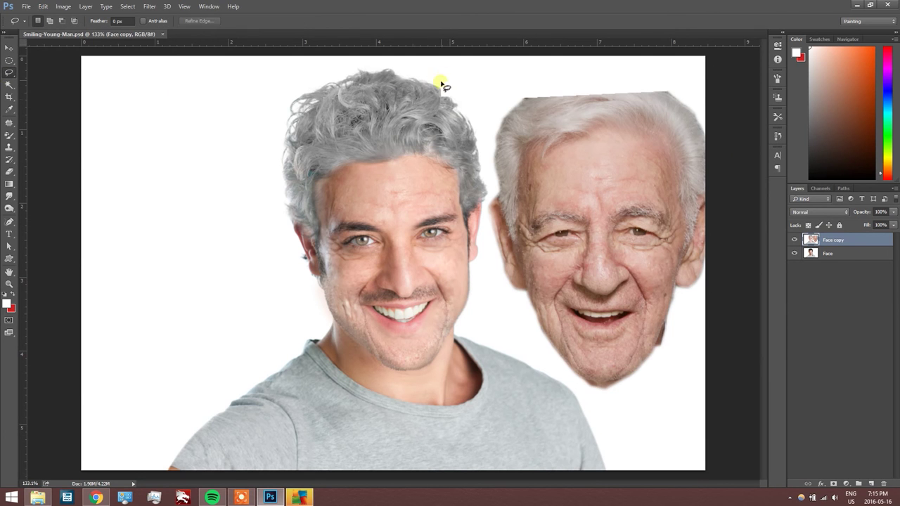
{"action": "mouse_move", "coordinate": [582, 81]}
{"action": "left_mouse_down"}
{"action": "mouse_move", "coordinate": [518, 84]}
{"action": "mouse_move", "coordinate": [489, 129]}
{"action": "mouse_move", "coordinate": [492, 192]}
{"action": "left_mouse_up"}
{"action": "mouse_move", "coordinate": [575, 386]}
{"action": "left_mouse_down"}
{"action": "mouse_move", "coordinate": [735, 17]}
{"action": "mouse_move", "coordinate": [583, 16]}
{"action": "left_mouse_up"}
{"action": "key", "text": "Delete"}
{"action": "key", "text": "ctrl+d"}
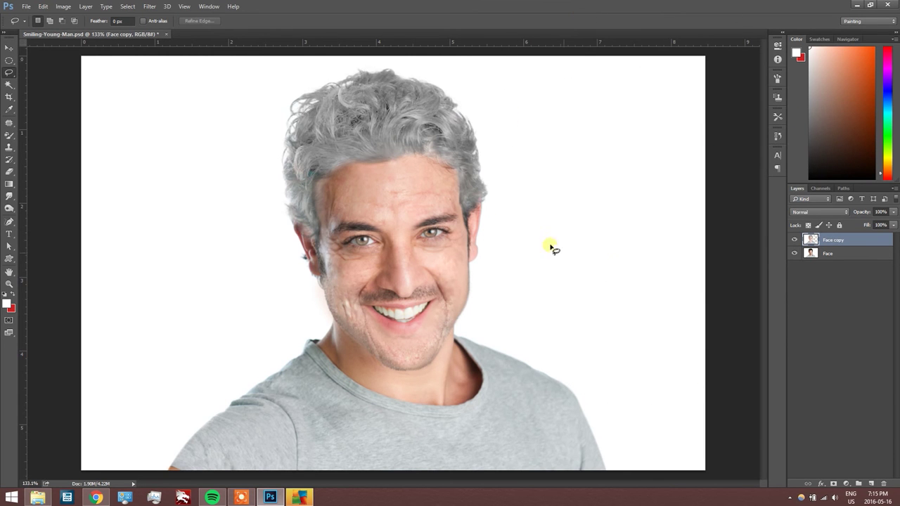
- Save a JPEG copy of the portrait as Smiling-Young-Man2.jpg in Reference Pictures at Maximum quality 12 with Baseline ("Standard") format
{"action": "left_click", "coordinate": [26, 6]}
{"action": "left_click", "coordinate": [45, 111]}
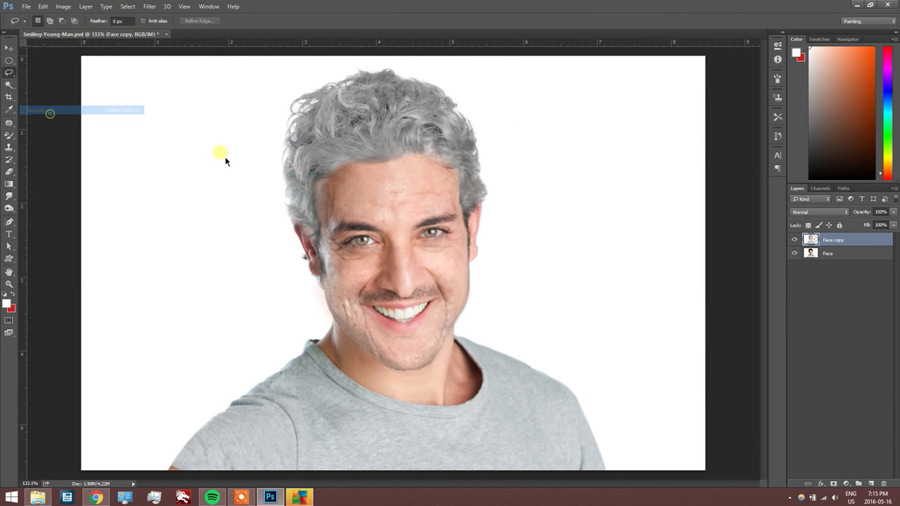
{"action": "left_click", "coordinate": [128, 398]}
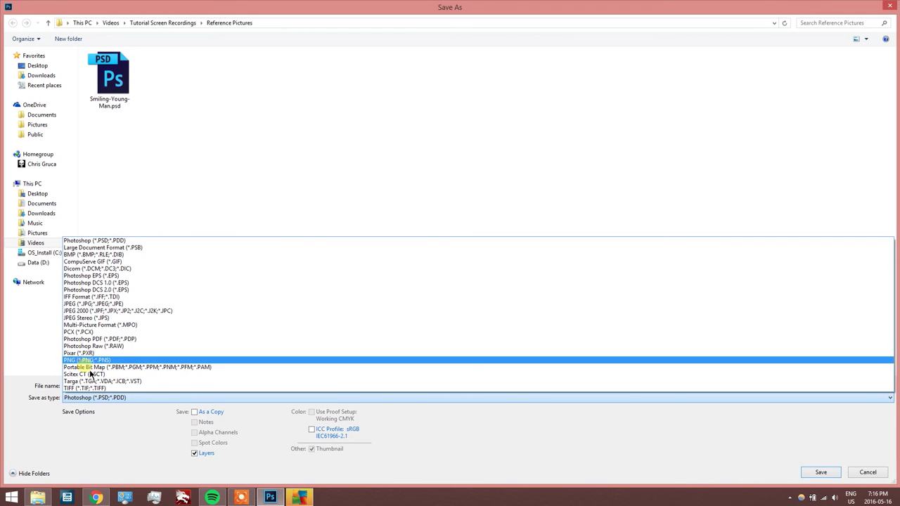
{"action": "left_click", "coordinate": [98, 304]}
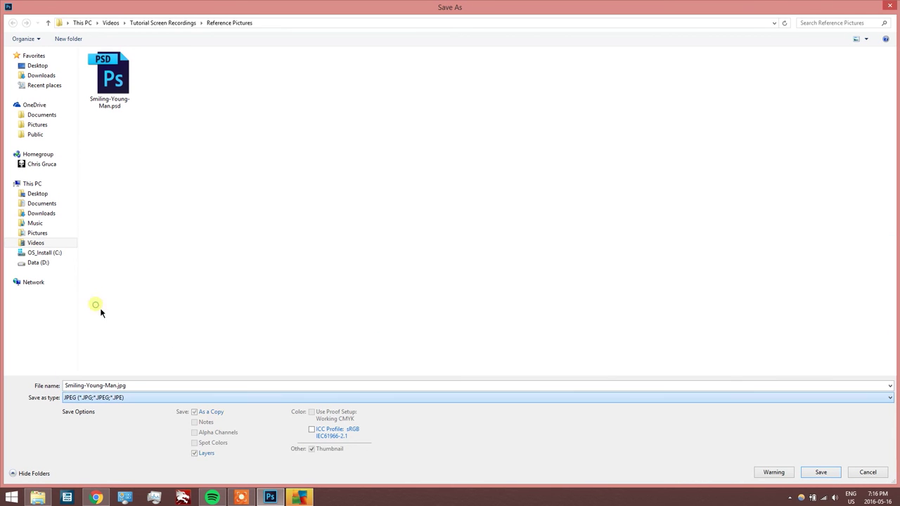
{"action": "left_click", "coordinate": [822, 476]}
{"action": "left_click", "coordinate": [481, 252]}
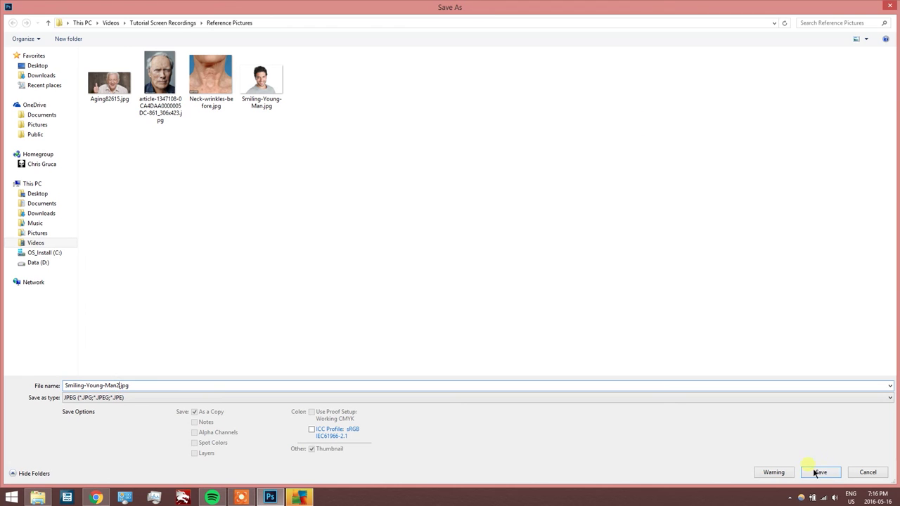
{"action": "left_click", "coordinate": [834, 478]}
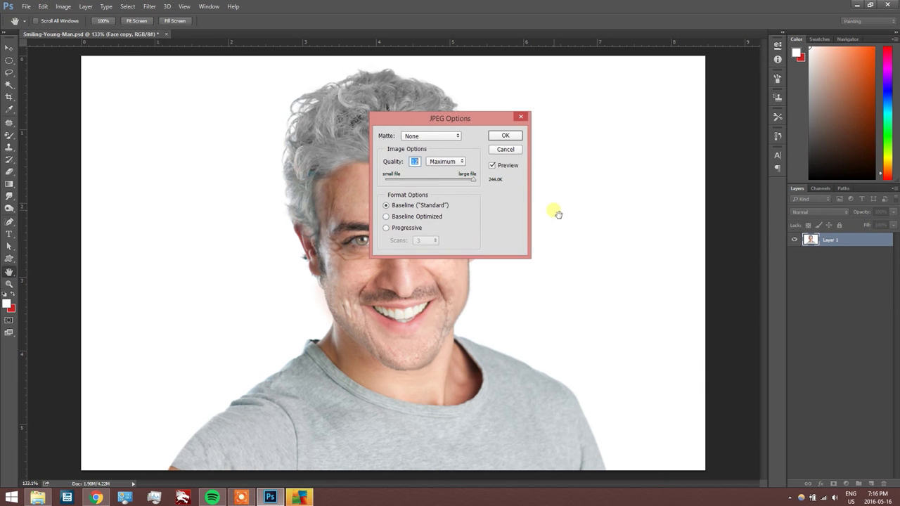
{"action": "left_click", "coordinate": [512, 135]}
{"action": "scroll", "coordinate": [588, 177], "scroll_direction": "down", "scroll_amount": 3}
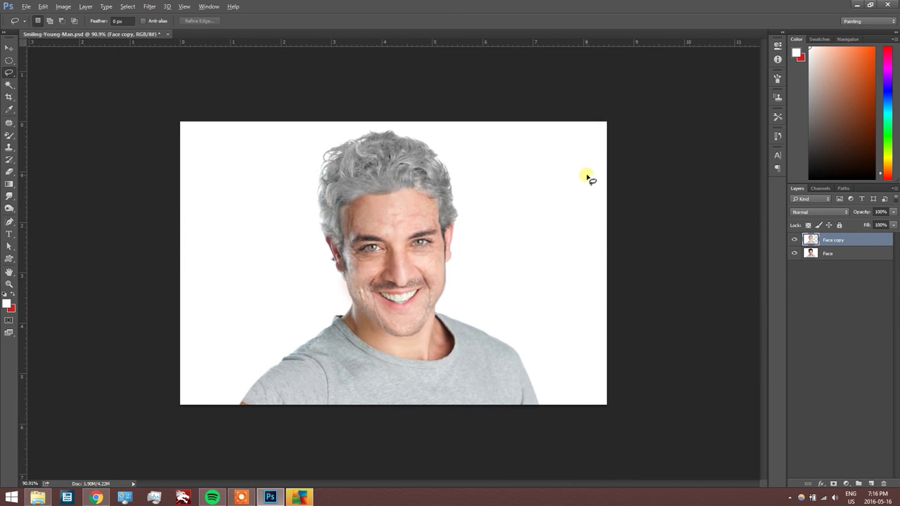